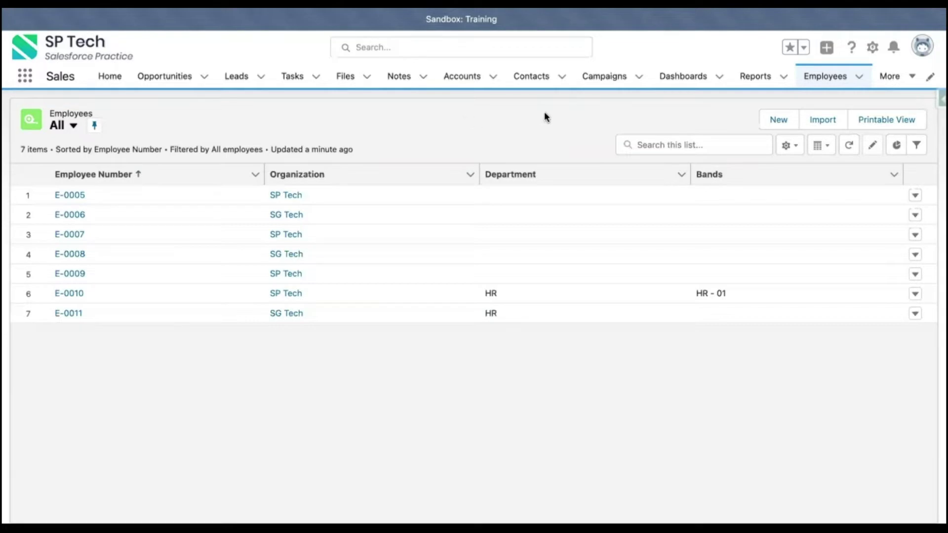
Examine the fields of the new Full Time Employee form, including Email, and close the form without saving.
click(823, 79)
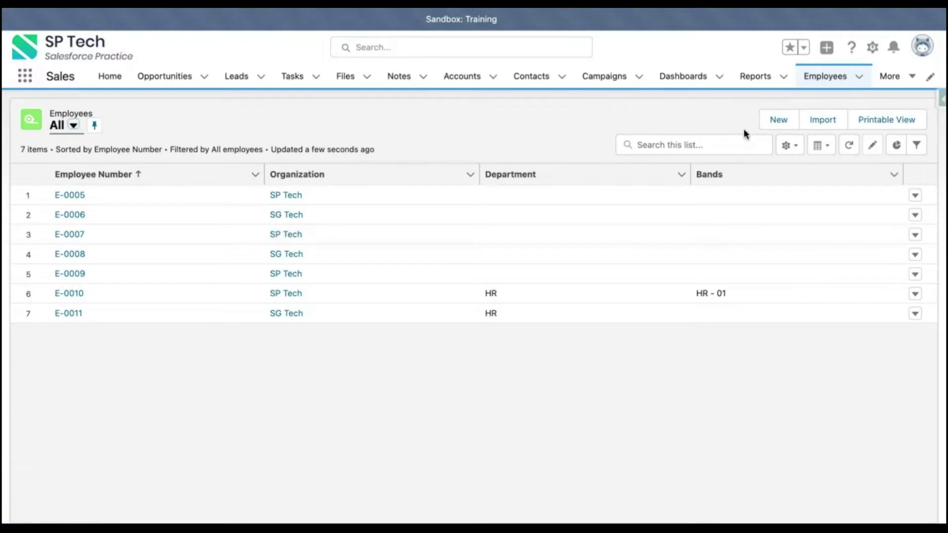
click(777, 122)
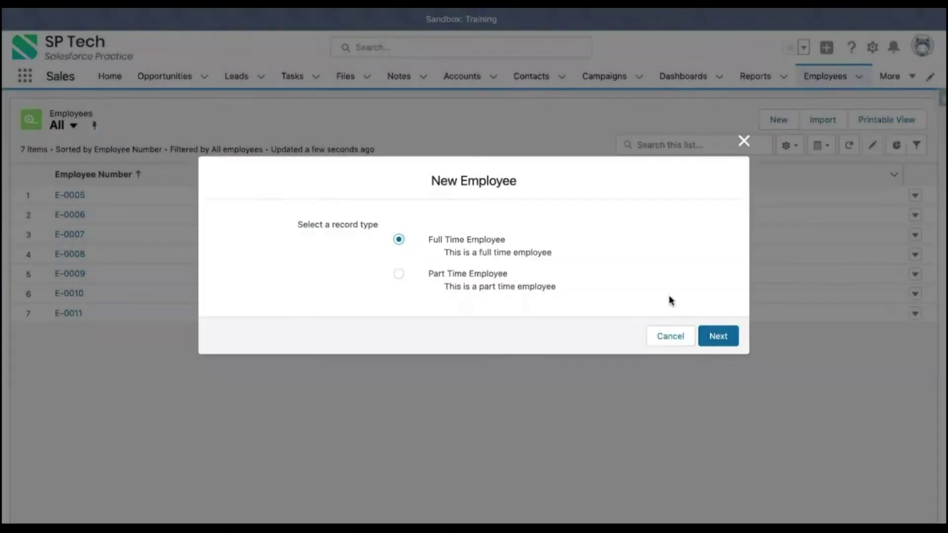
click(728, 341)
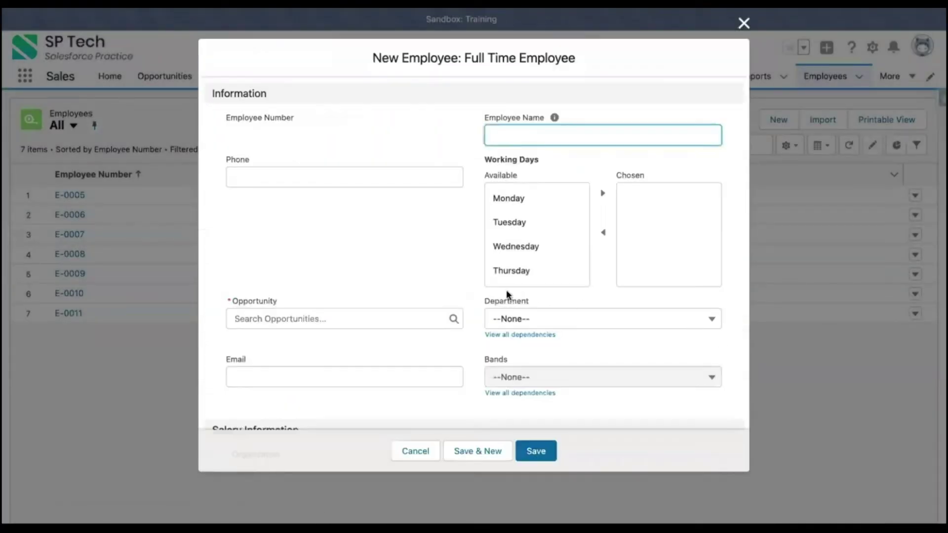
scroll(348, 311, down, 2)
click(295, 276)
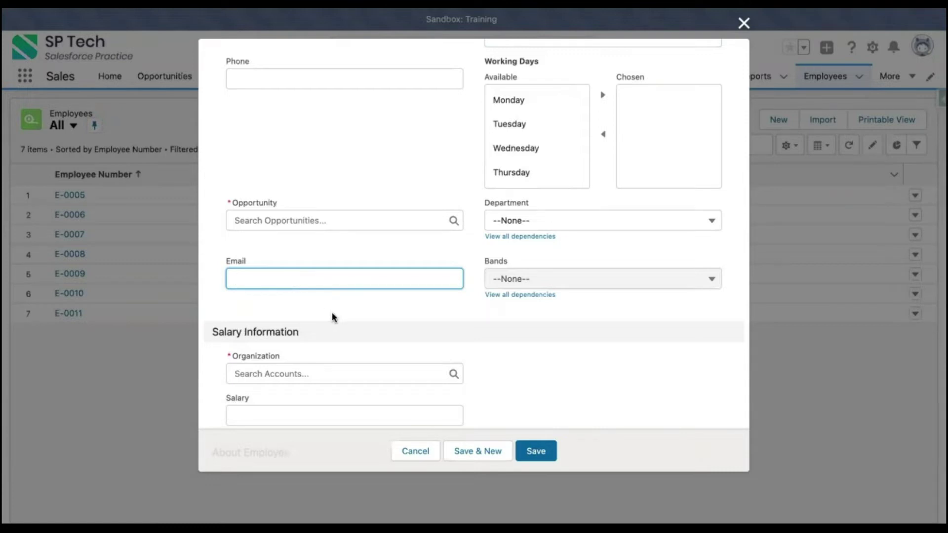
click(415, 451)
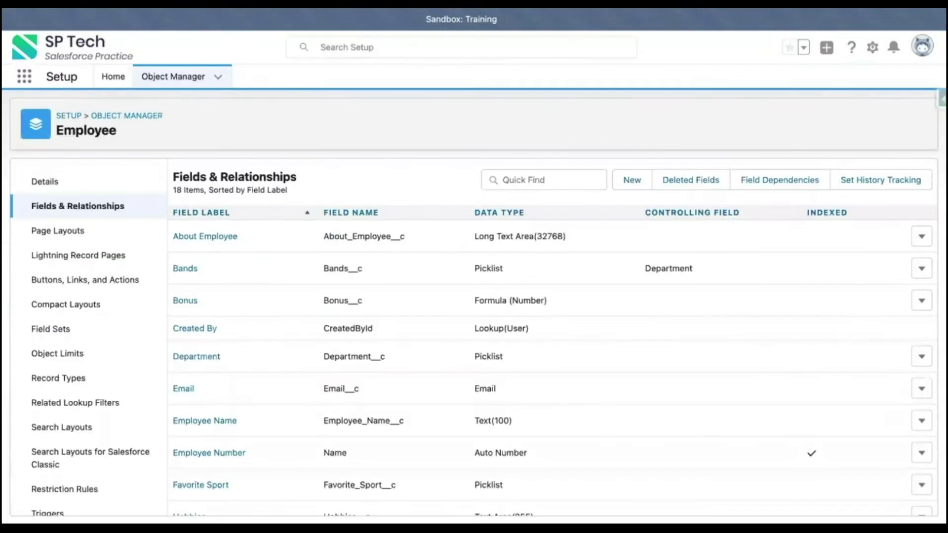
Go to the Setup home, search for "duplicate" and open the Duplicate Rules page.
click(113, 76)
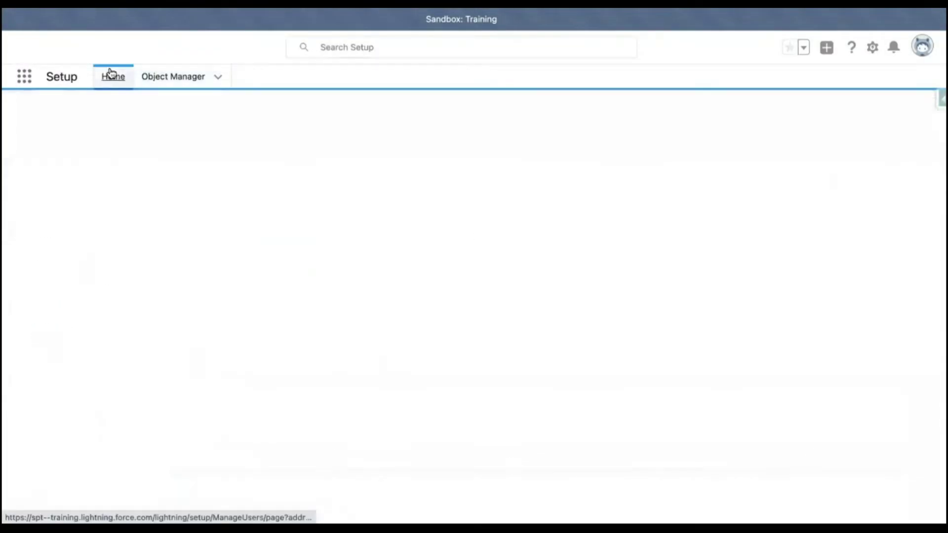
click(78, 111)
text(dupcli)
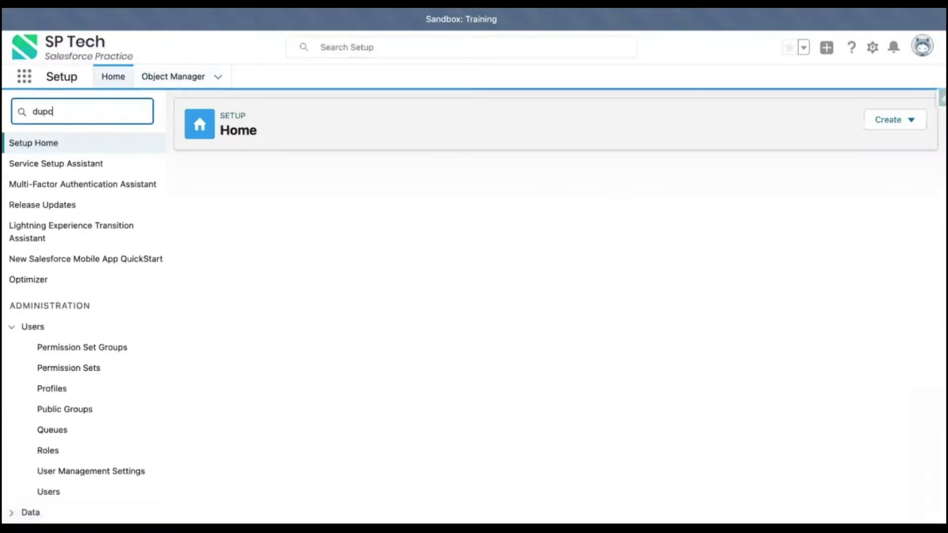
key(BackSpace)
key(BackSpace)
key(BackSpace)
text(licate)
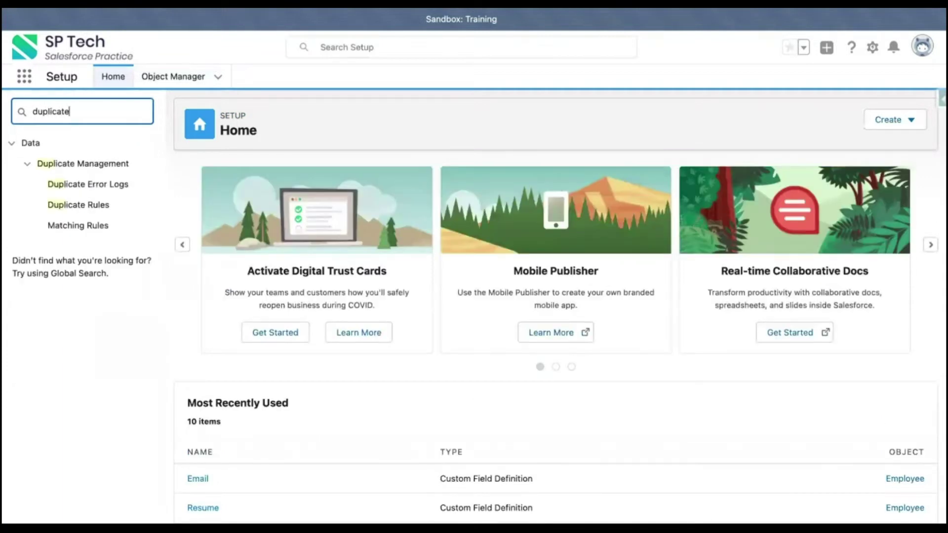
click(89, 205)
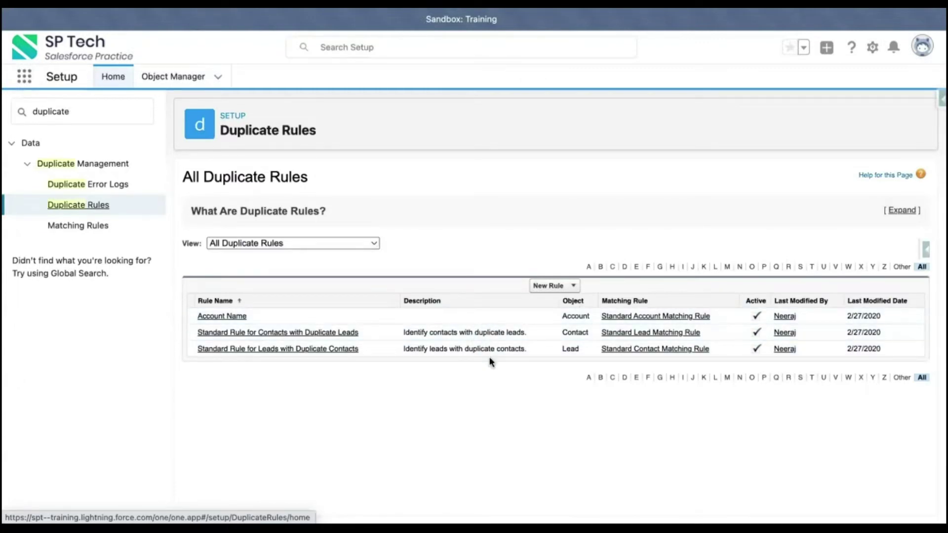
Create a new duplicate rule for the Employee object and name it "Prevent Duplicate Employee".
click(568, 286)
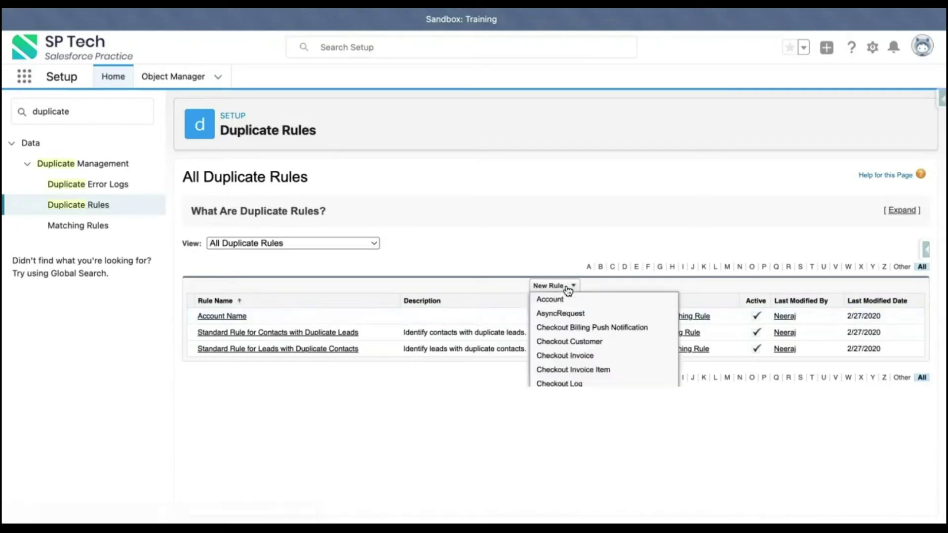
scroll(566, 344, down, 5)
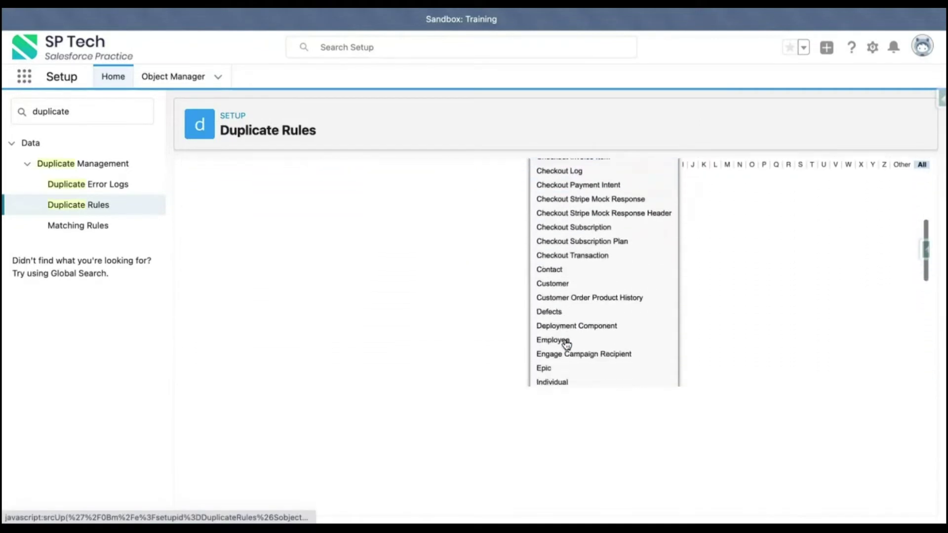
click(553, 320)
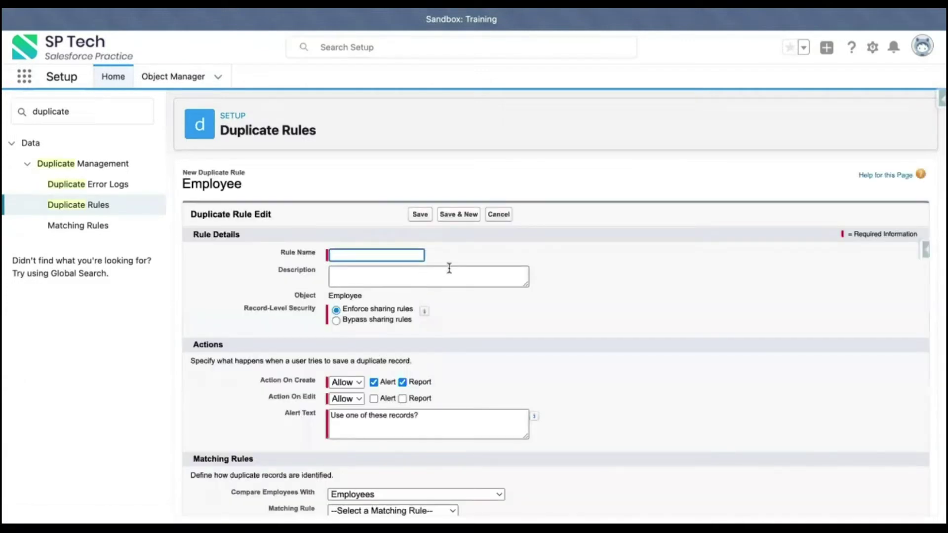
text(Prevent)
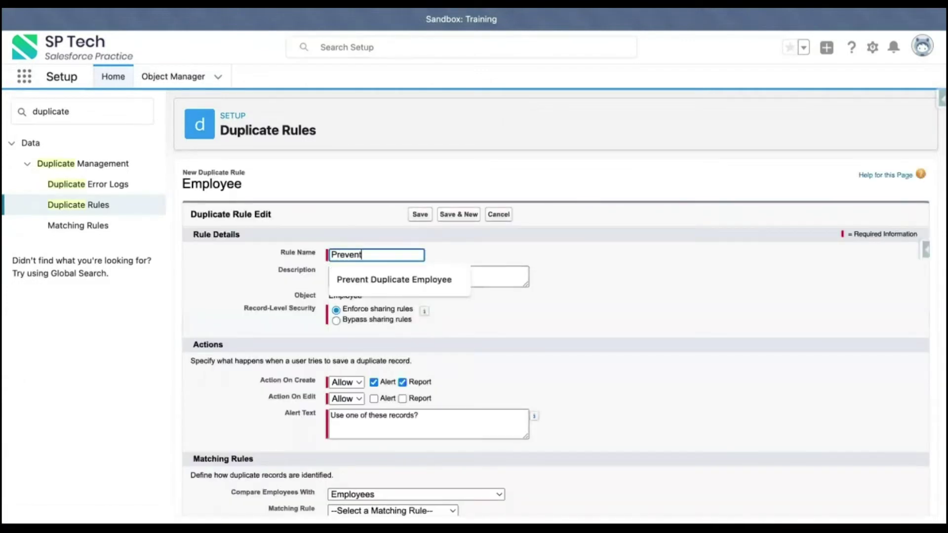
click(448, 283)
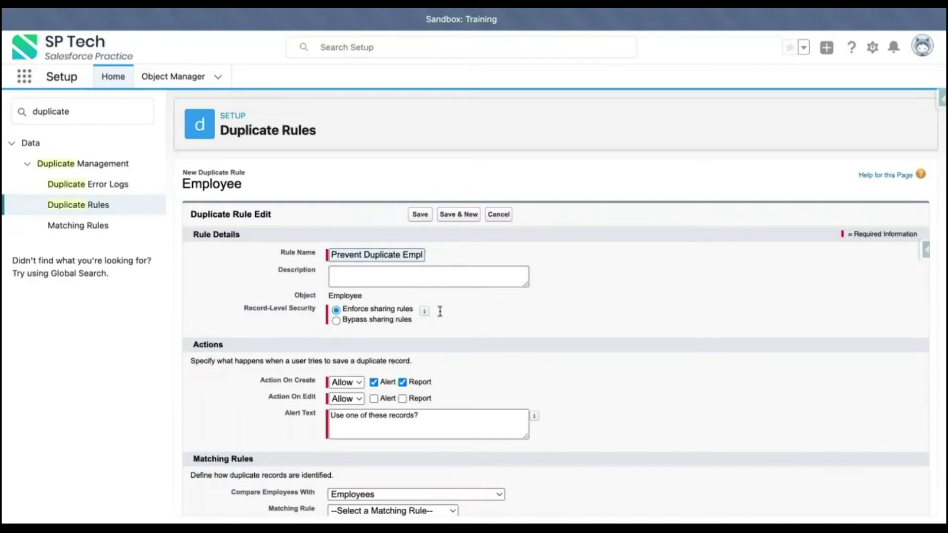
Try Block as the rule's Action On Create and switch it back to Allow.
mouse_move(424, 311)
scroll(619, 281, down, 1)
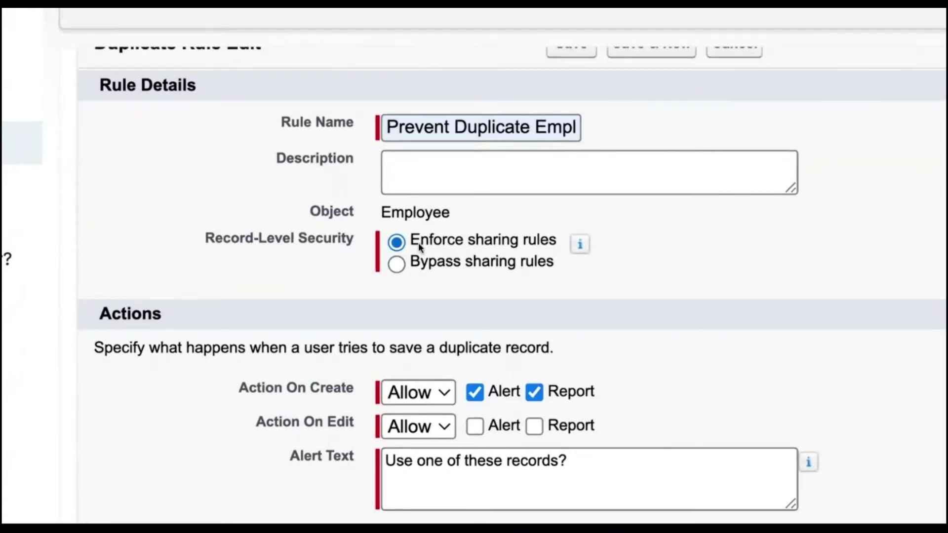
mouse_move(581, 247)
scroll(451, 277, down, 5)
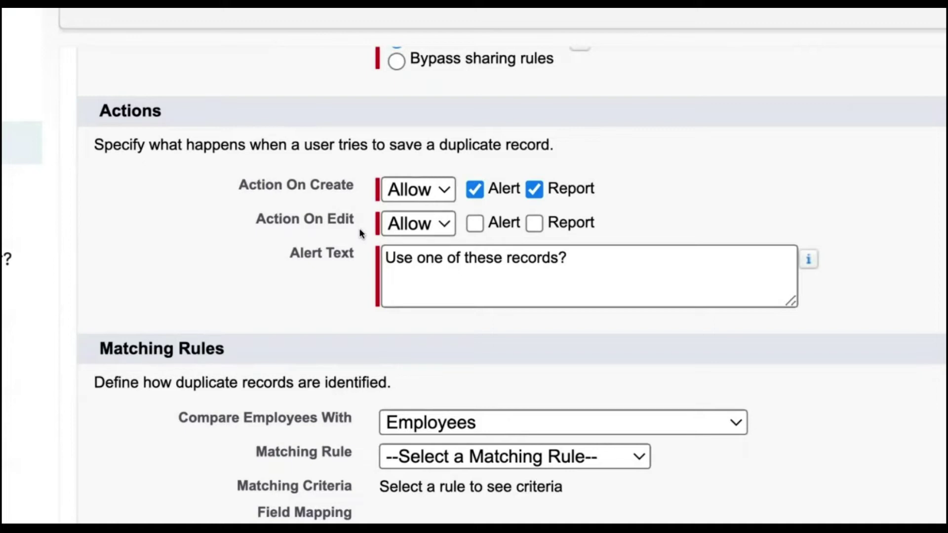
click(409, 190)
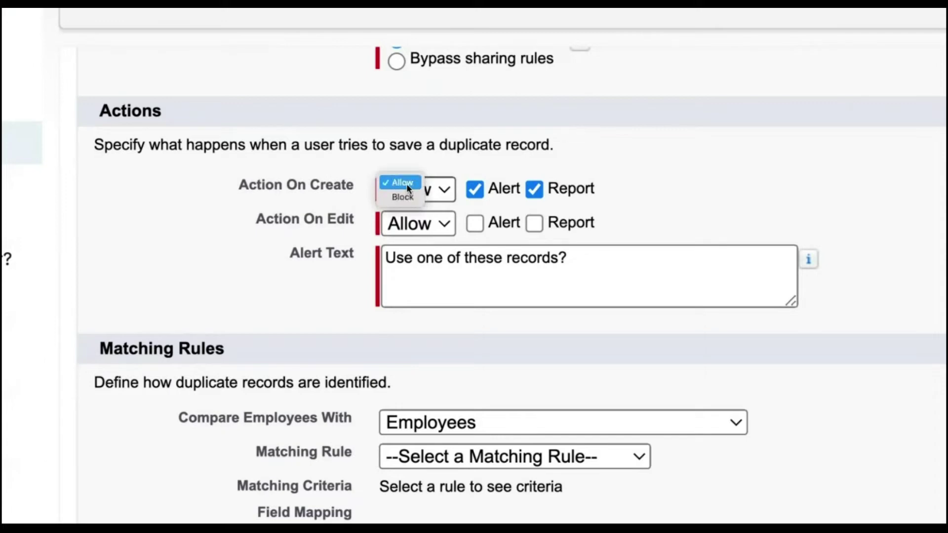
click(407, 185)
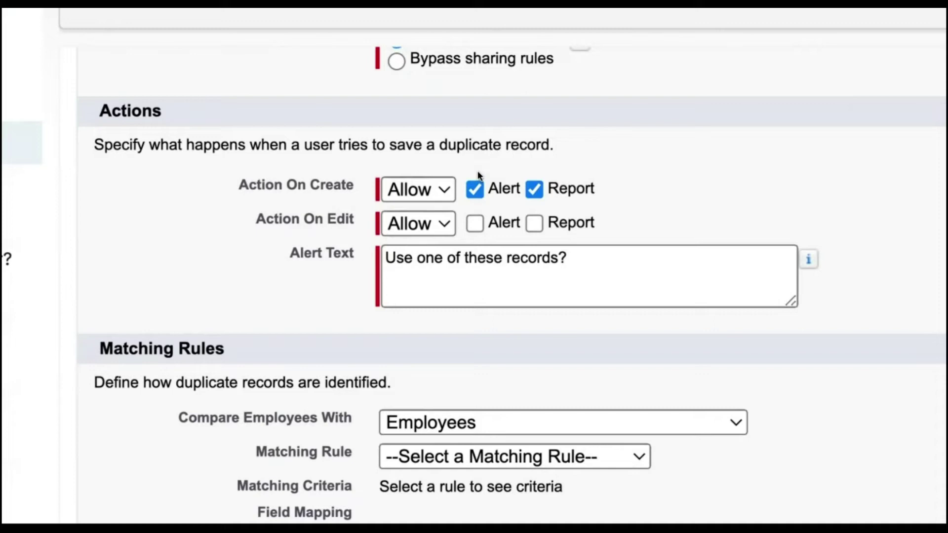
click(446, 197)
click(402, 197)
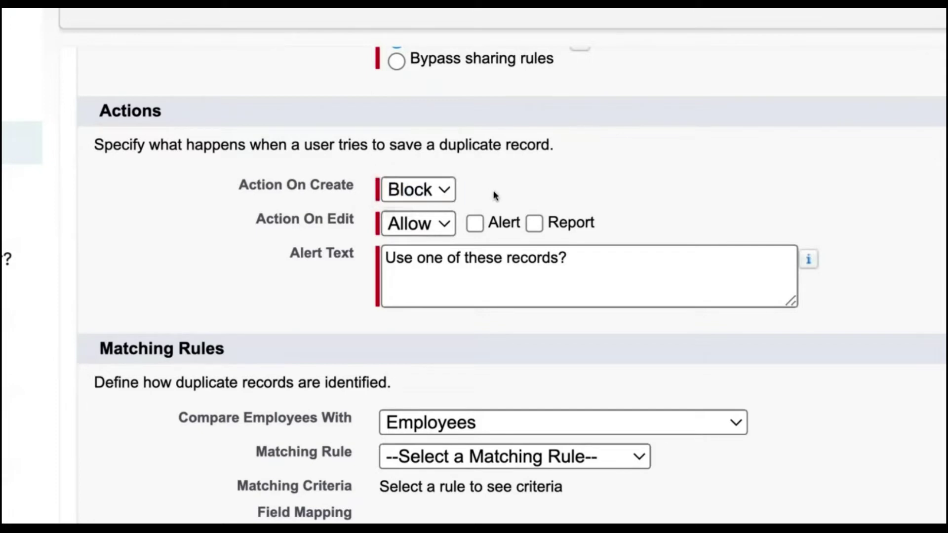
click(446, 192)
click(402, 168)
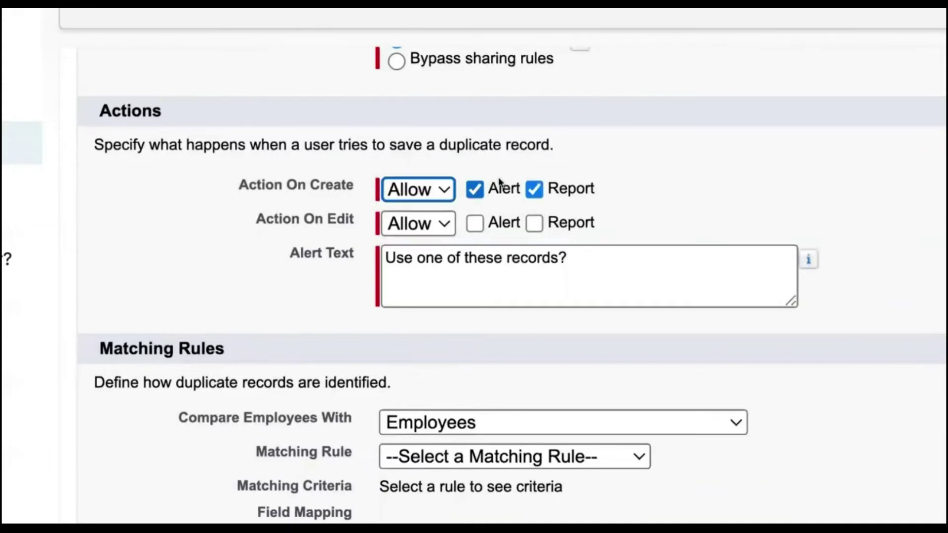
Enable both Alert and Report for the duplicate rule's Action On Edit.
click(450, 224)
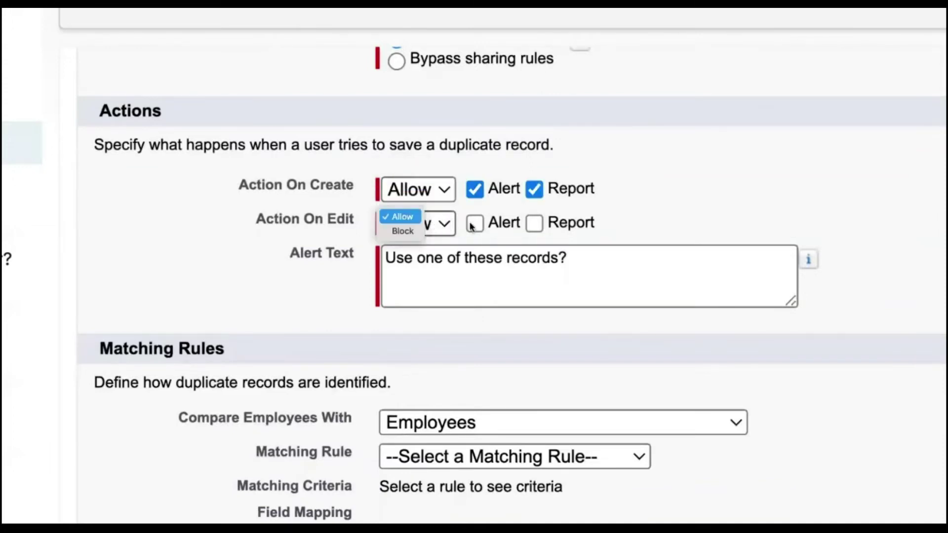
click(470, 225)
click(474, 223)
click(535, 225)
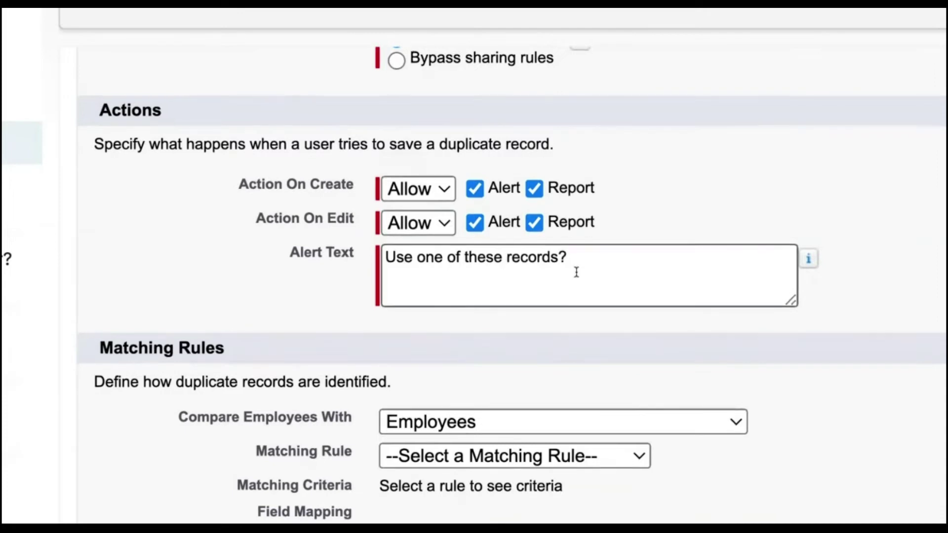
Choose to create a new matching rule for the Employees comparison in the duplicate rule.
scroll(576, 272, down, 5)
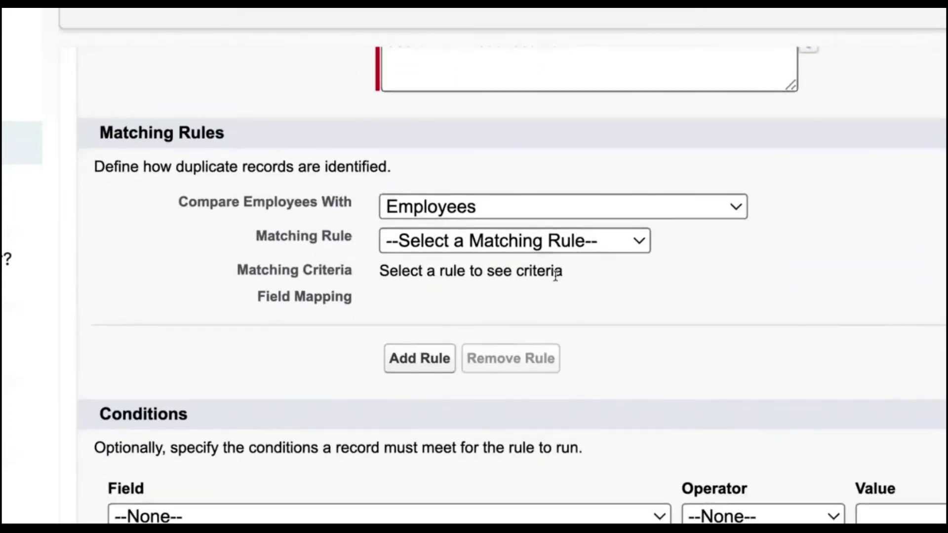
scroll(494, 305, down, 3)
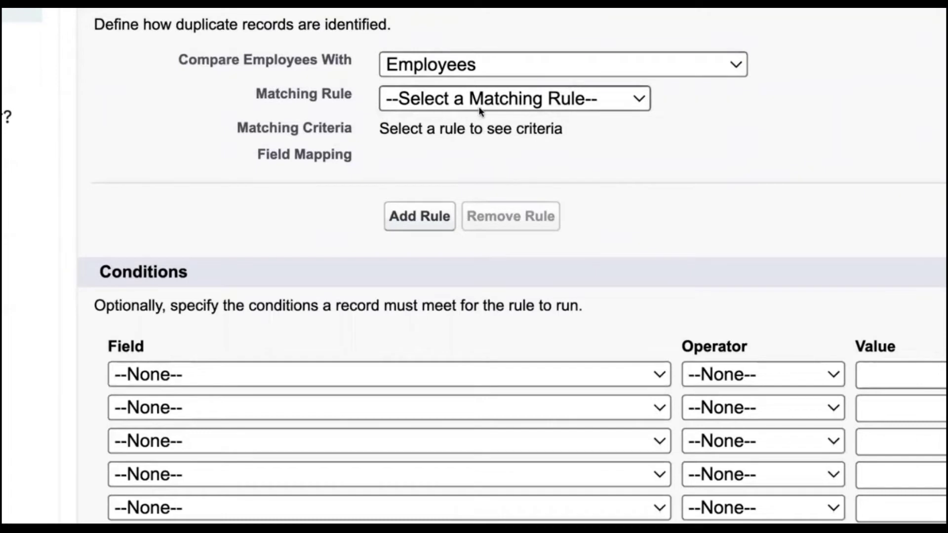
click(504, 104)
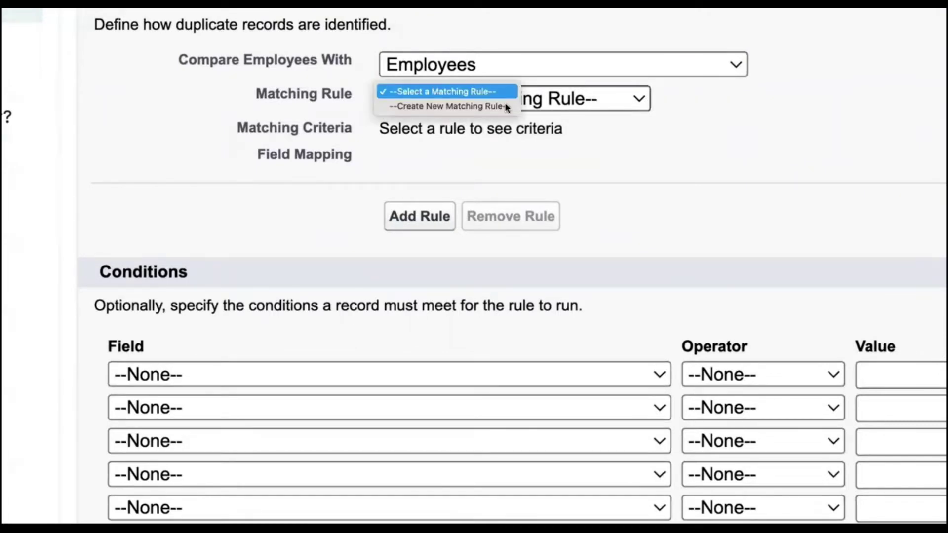
click(567, 110)
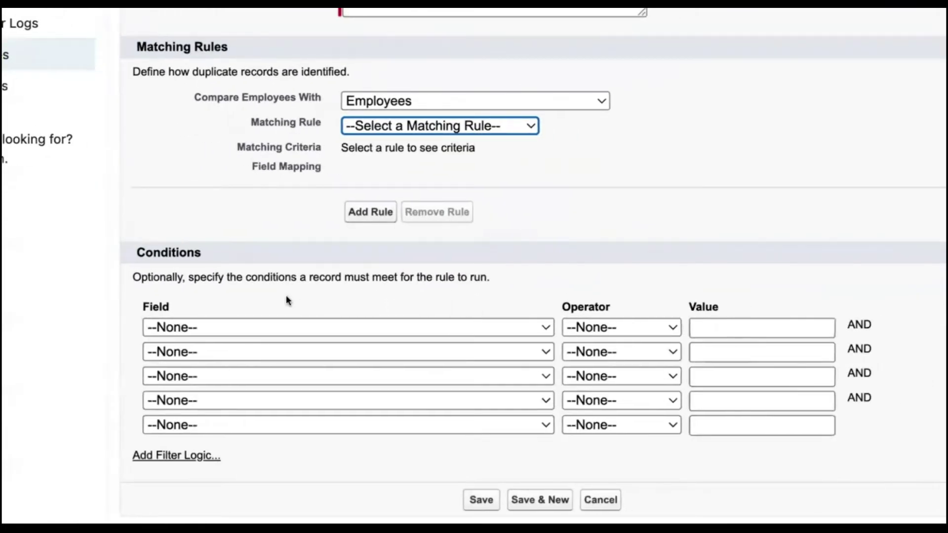
scroll(310, 323, down, 1)
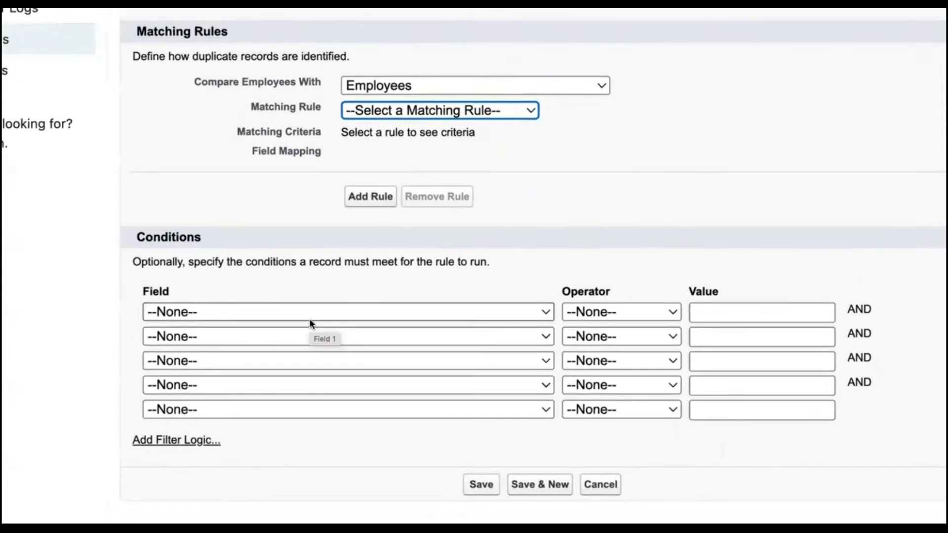
click(342, 287)
scroll(342, 286, up, 3)
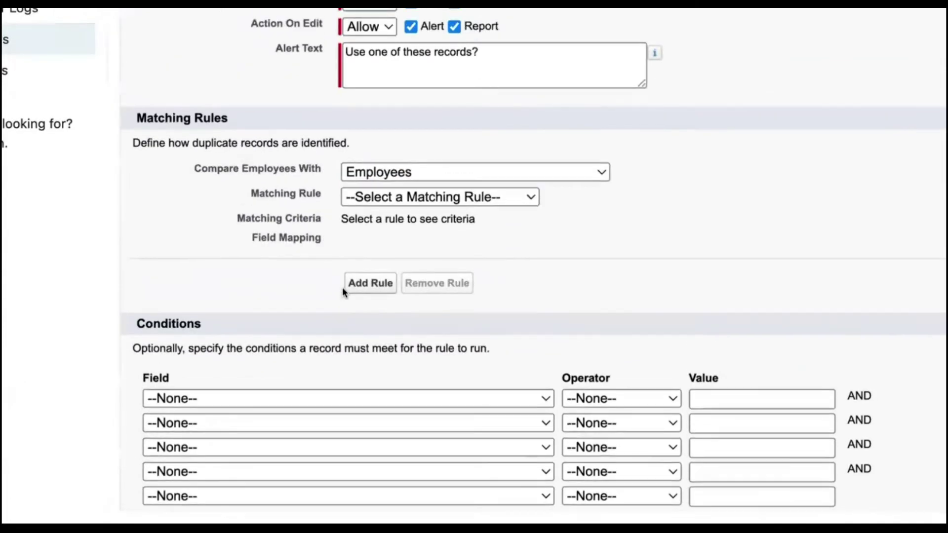
scroll(375, 280, up, 2)
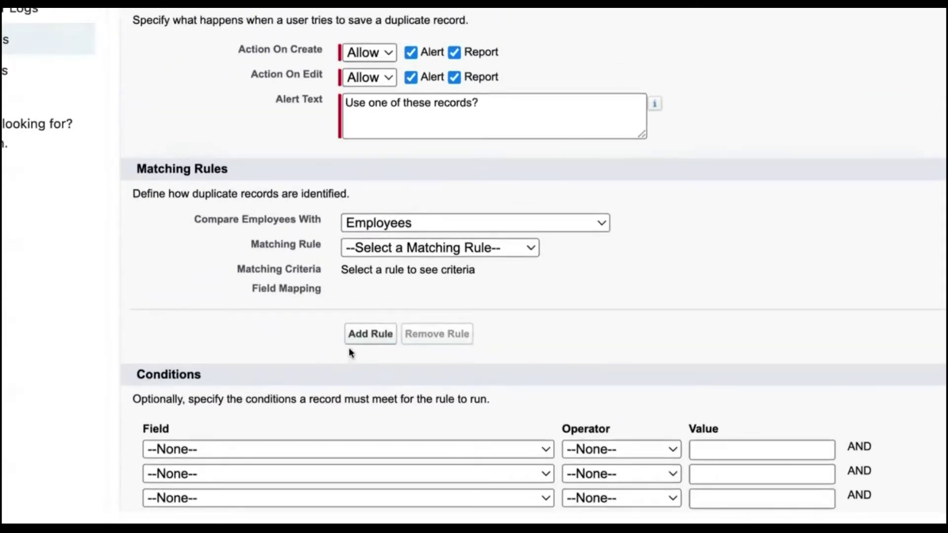
click(424, 247)
click(417, 258)
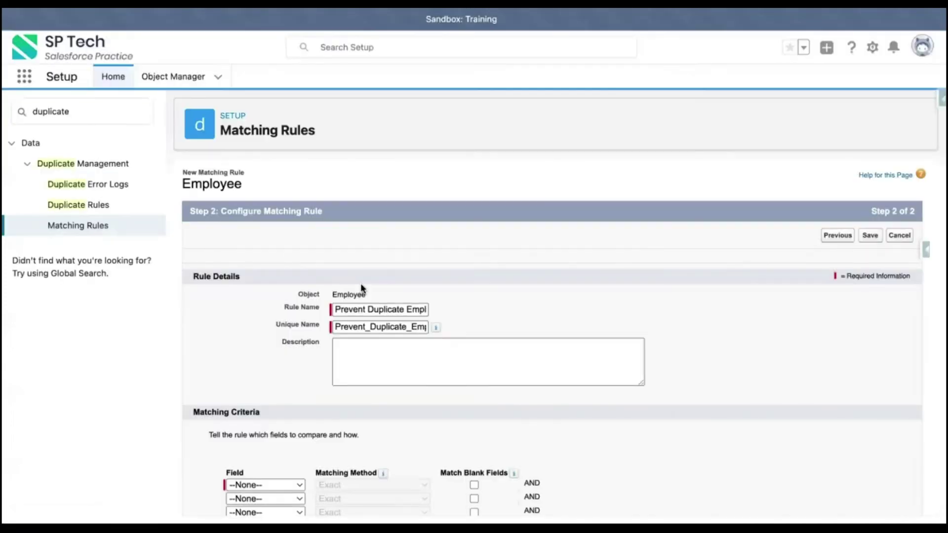
Set the first matching criterion of the new Employee matching rule to the Email field.
scroll(525, 282, down, 1)
scroll(524, 282, up, 1)
scroll(435, 355, down, 4)
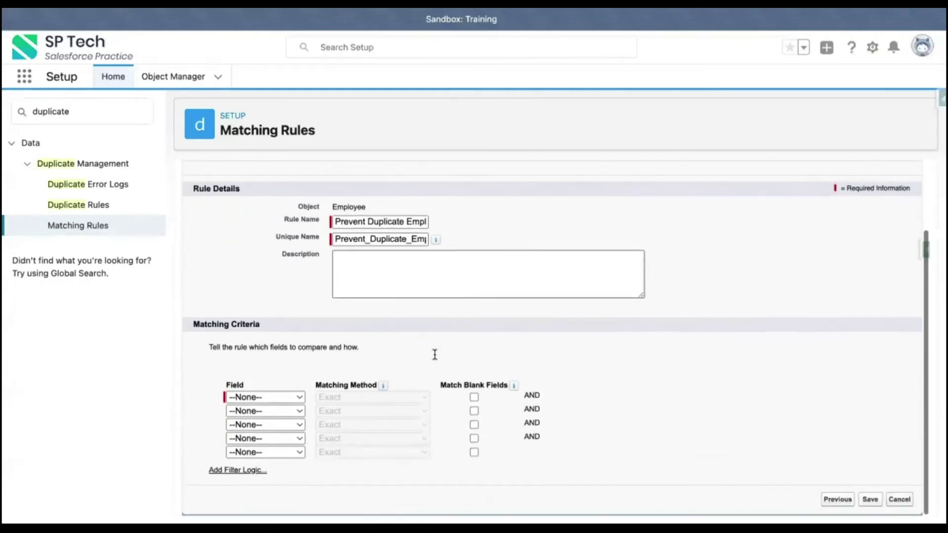
click(285, 397)
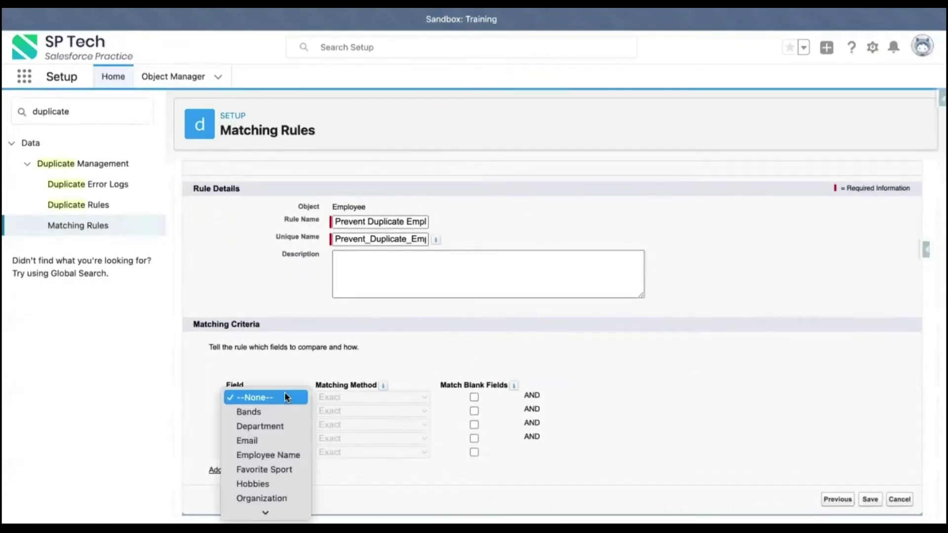
click(273, 441)
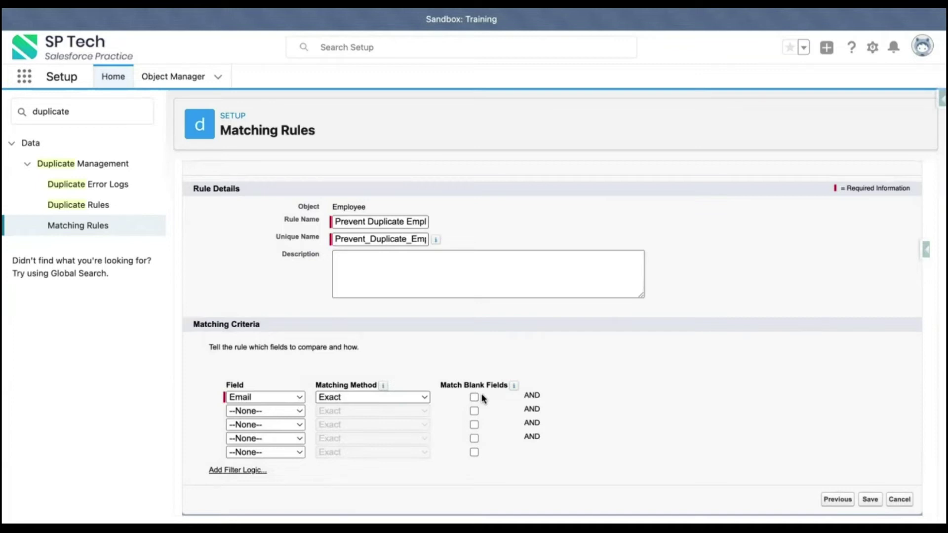
Save the Employee matching rule and activate it.
mouse_move(514, 385)
click(868, 499)
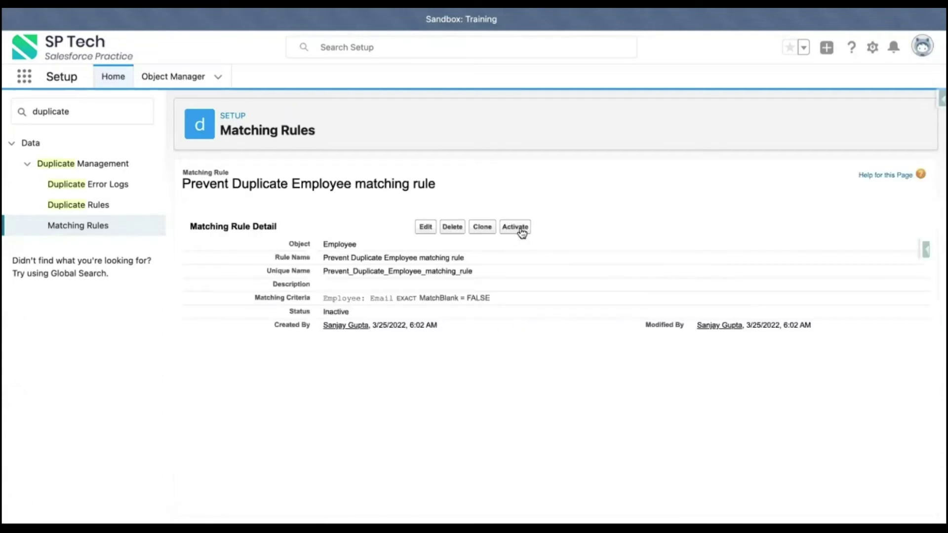
click(521, 229)
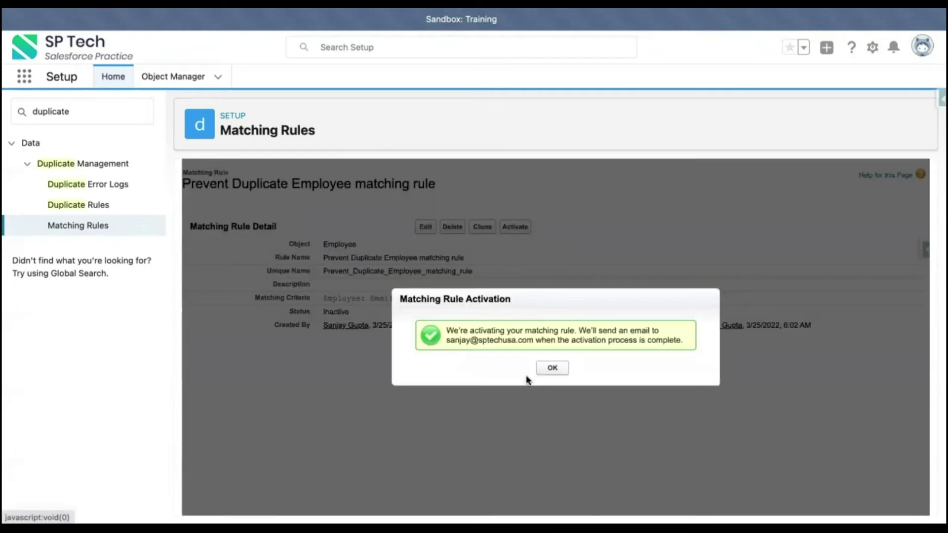
Dismiss the matching rule activation notice and open the Prevent Duplicate Employee duplicate rule.
click(551, 368)
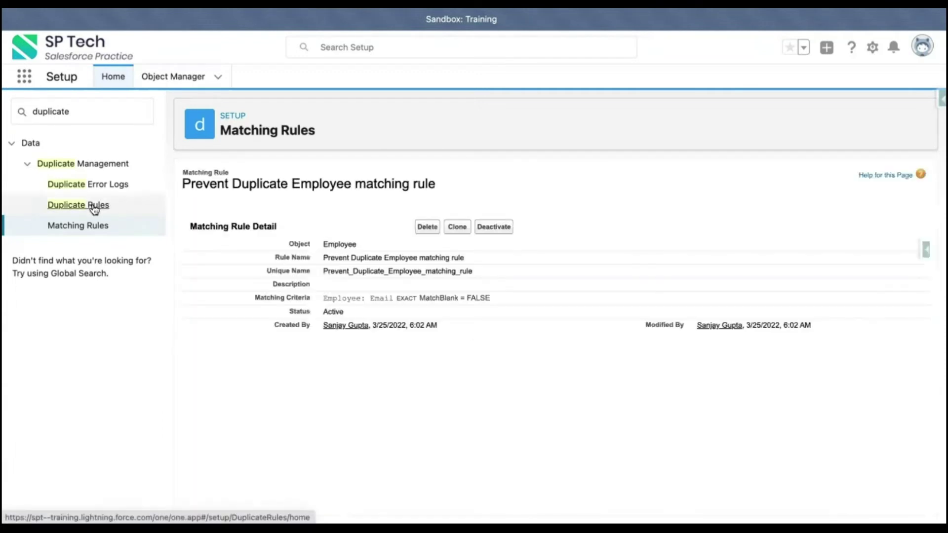
click(94, 209)
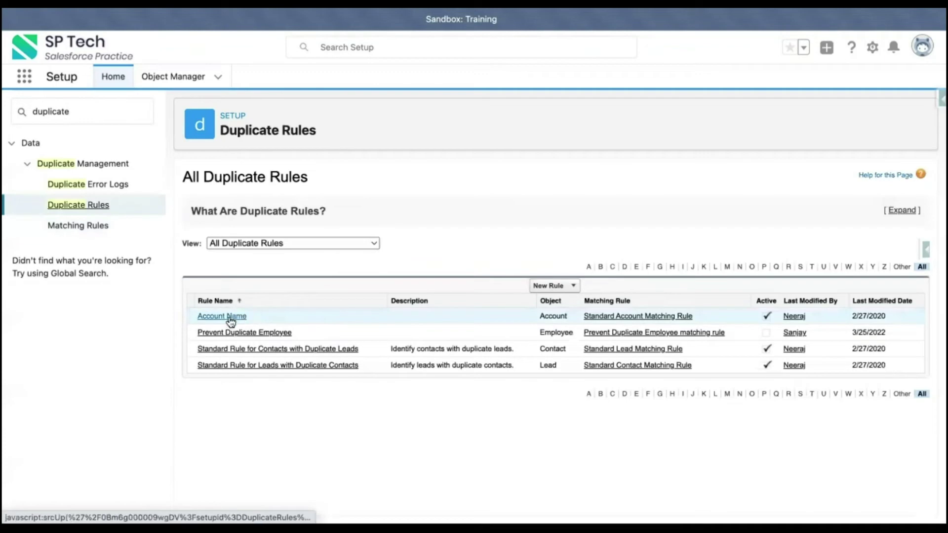
click(233, 332)
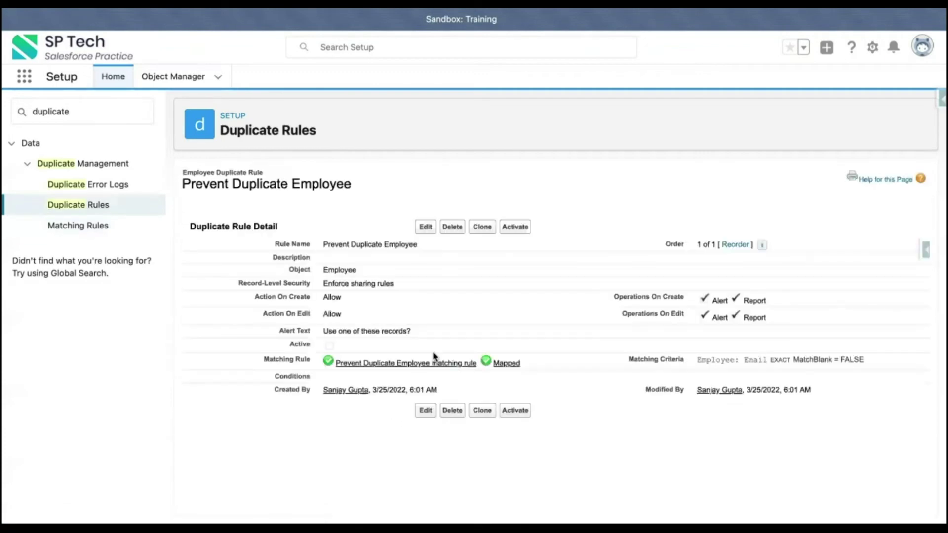
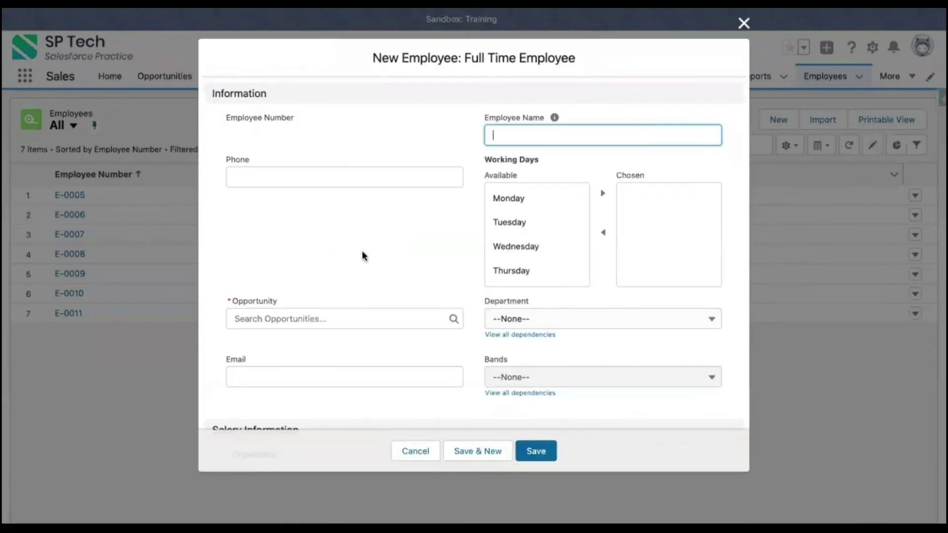
Fill in the new Full Time Employee with opportunity Opp 01/22, a test email address and organization SP Tech.
click(314, 317)
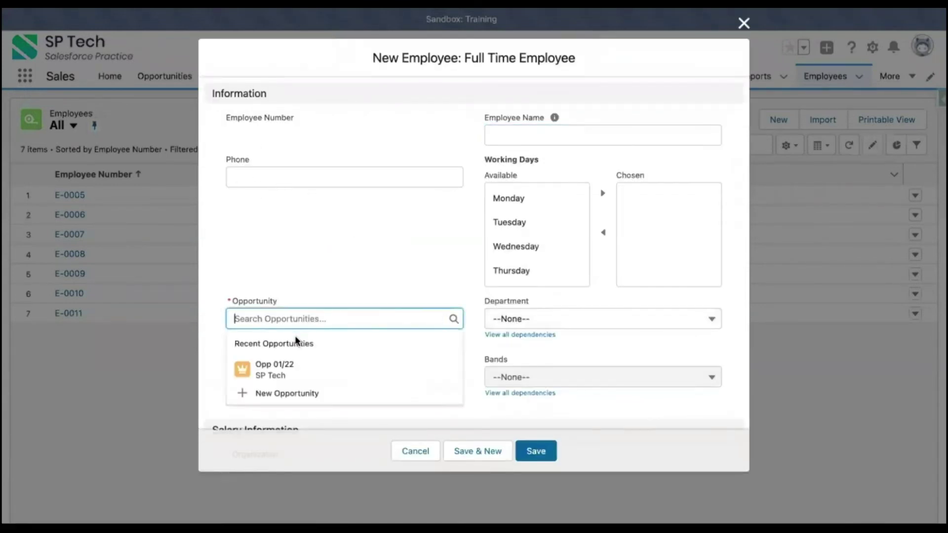
click(290, 364)
scroll(375, 259, down, 4)
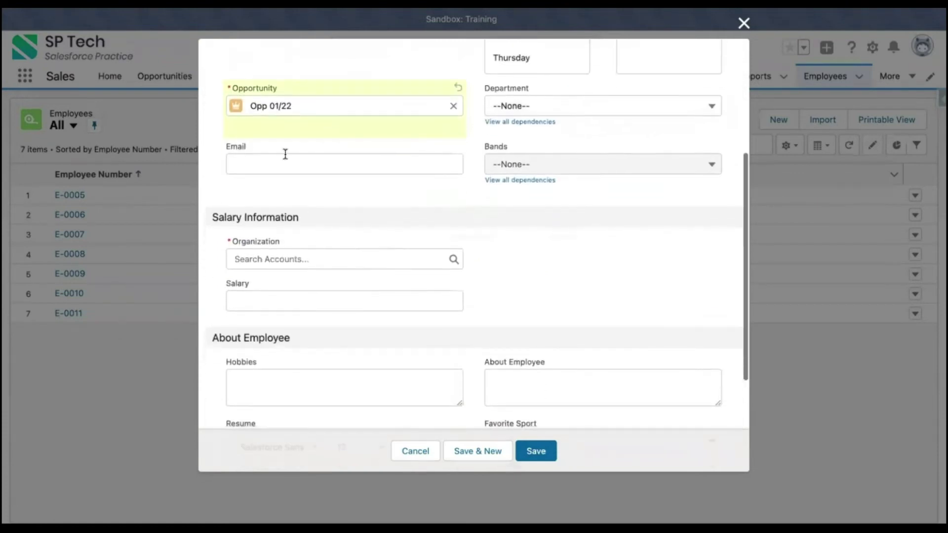
click(284, 164)
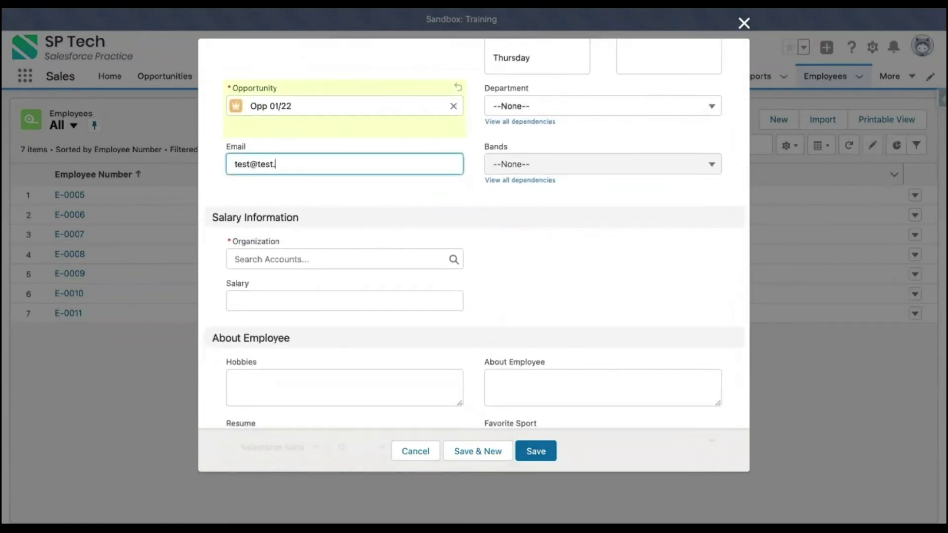
click(296, 259)
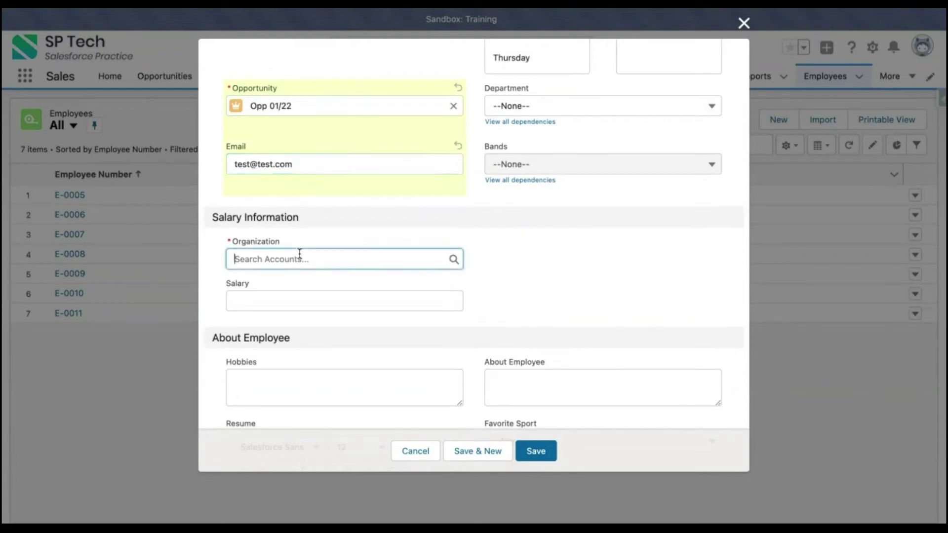
click(285, 326)
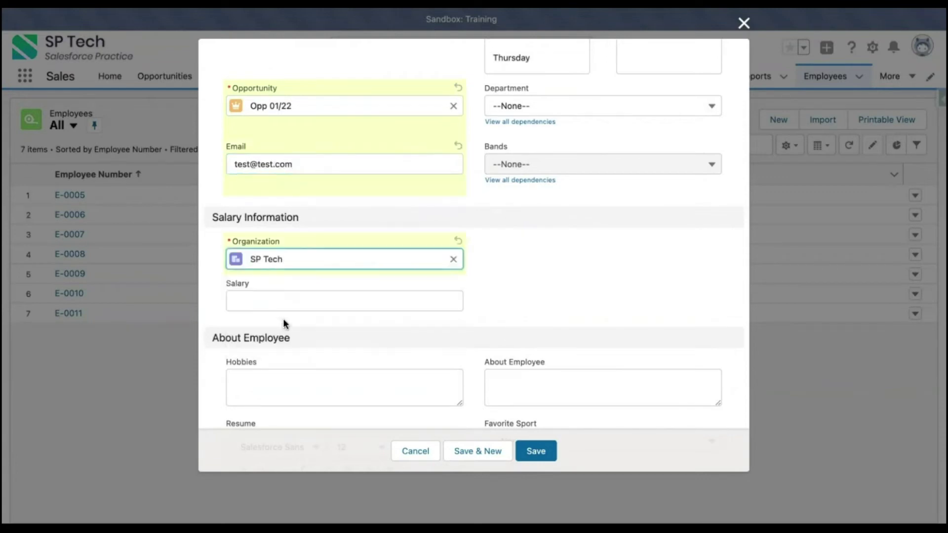
Try to save the new employee record without a salary.
scroll(529, 345, down, 3)
scroll(529, 345, up, 7)
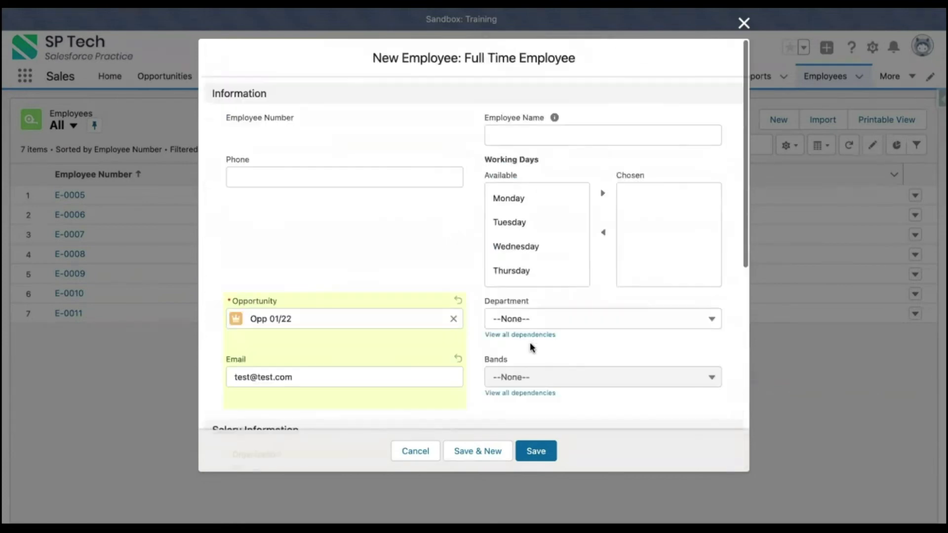
click(537, 458)
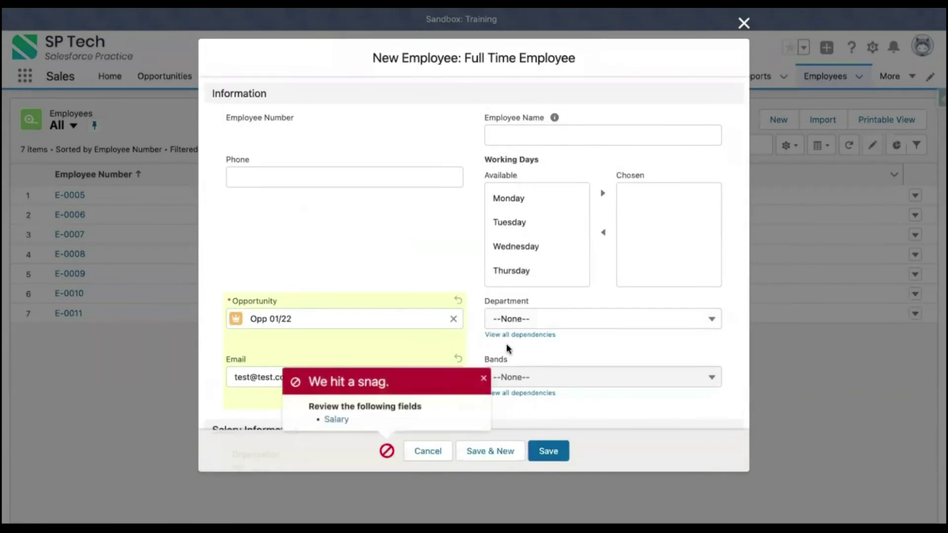
Set the employee's salary to 10,000 and save the record.
scroll(467, 398, down, 4)
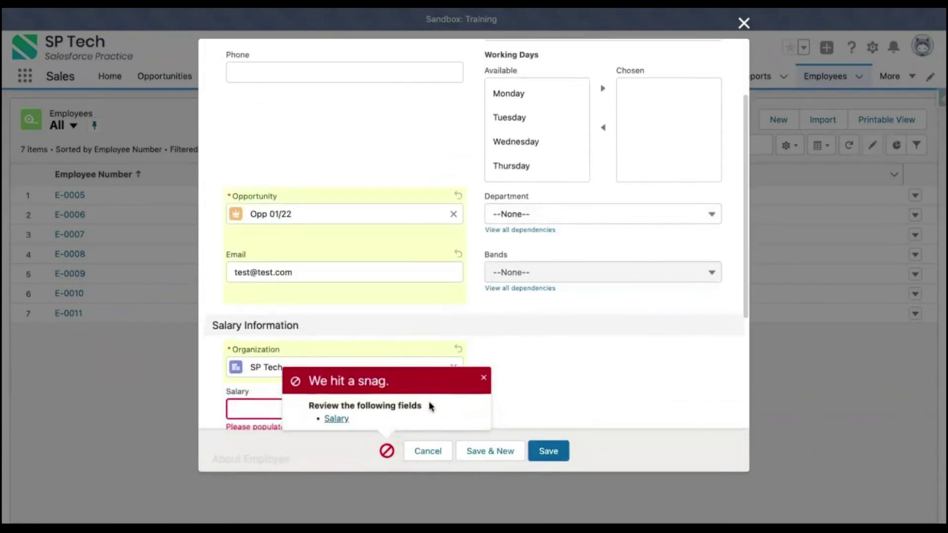
scroll(440, 348, down, 1)
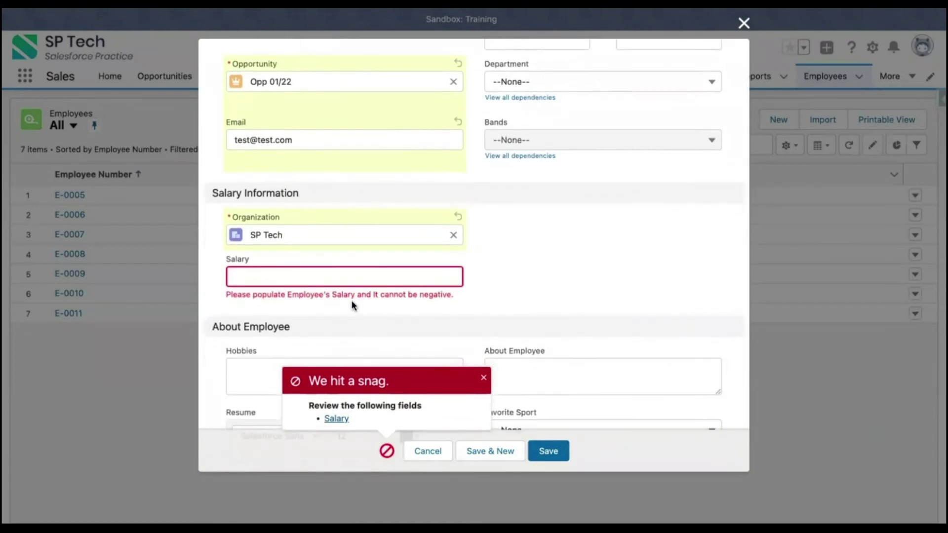
click(297, 280)
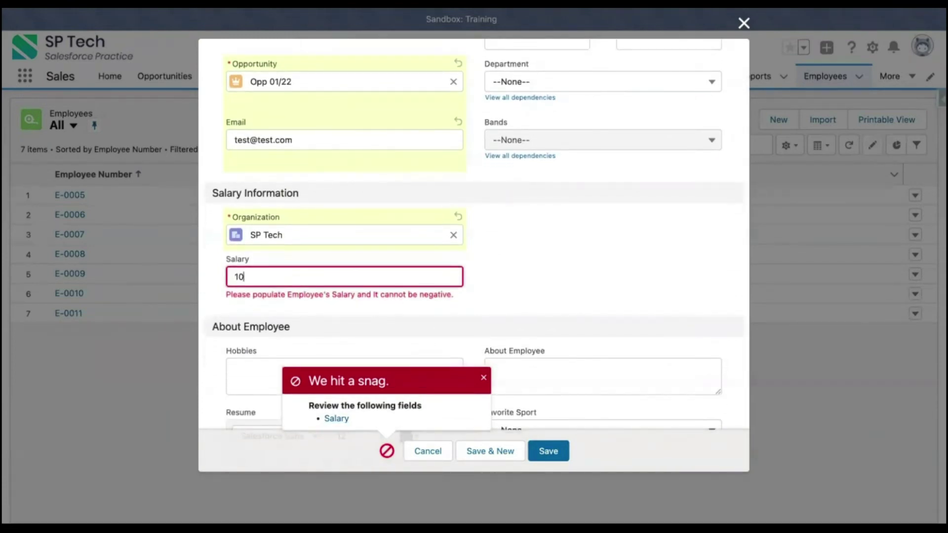
click(546, 447)
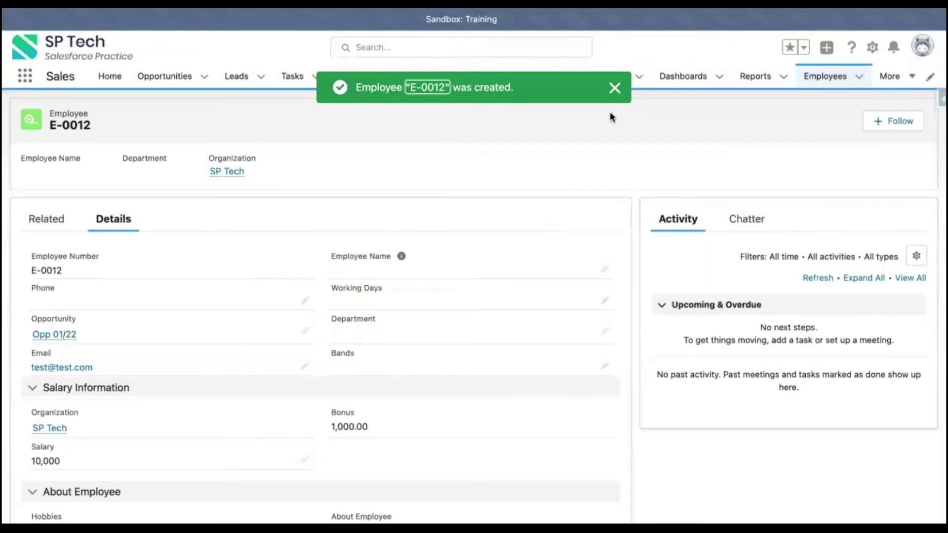
click(614, 88)
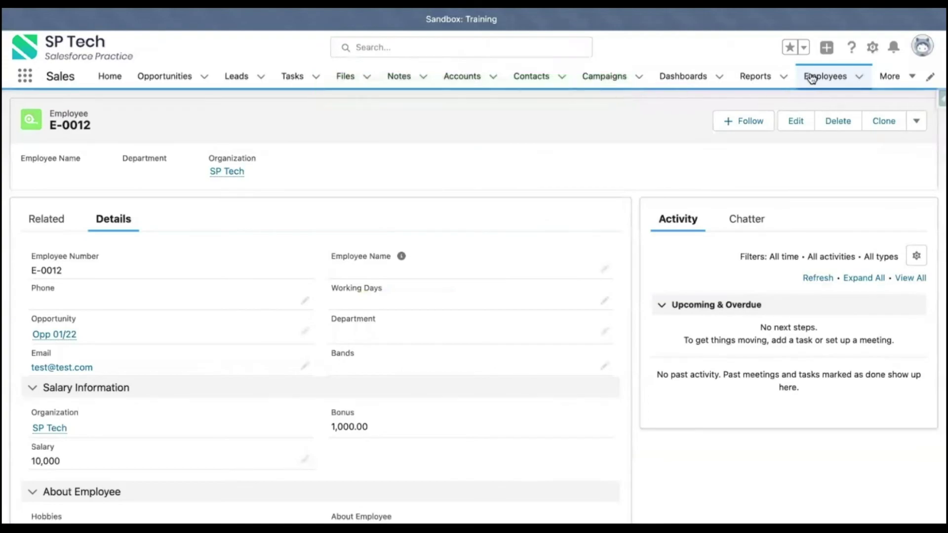
Start a second Full Time Employee record with opportunity Opp 01/22 and the same email address as the first one.
click(819, 76)
click(777, 122)
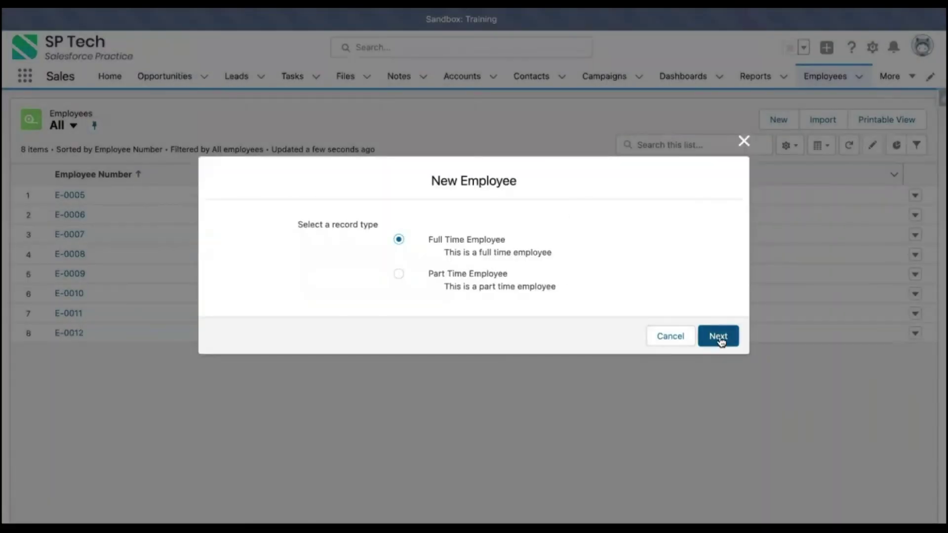
click(718, 338)
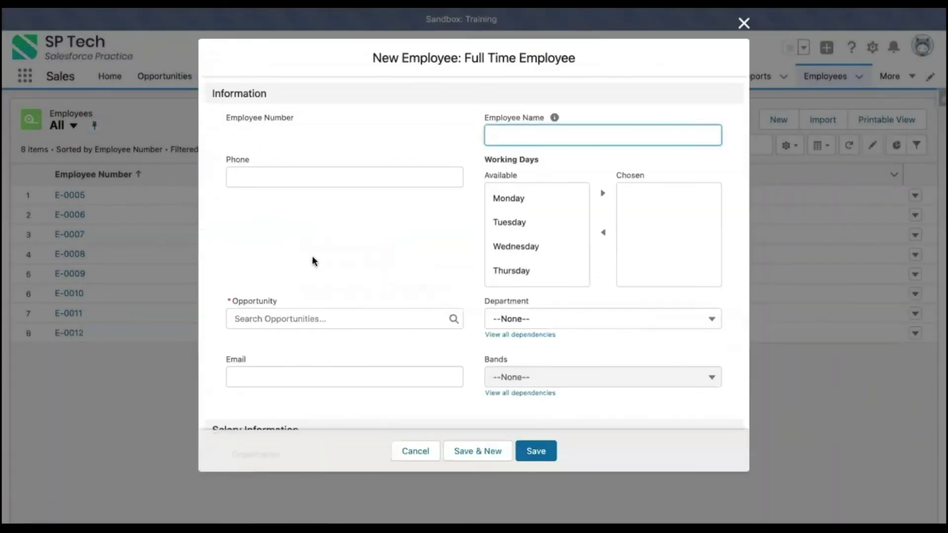
scroll(353, 296, down, 2)
scroll(353, 296, down, 1)
click(290, 186)
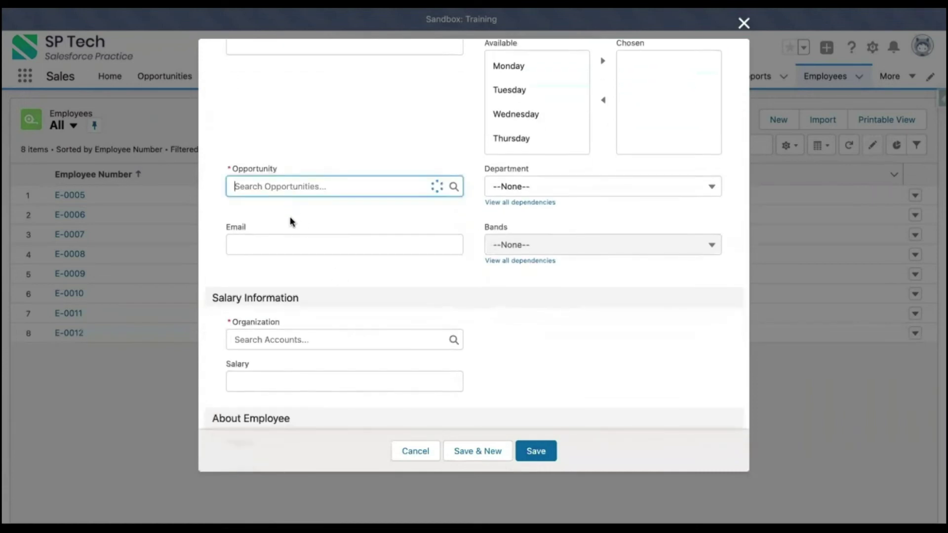
click(290, 233)
click(289, 252)
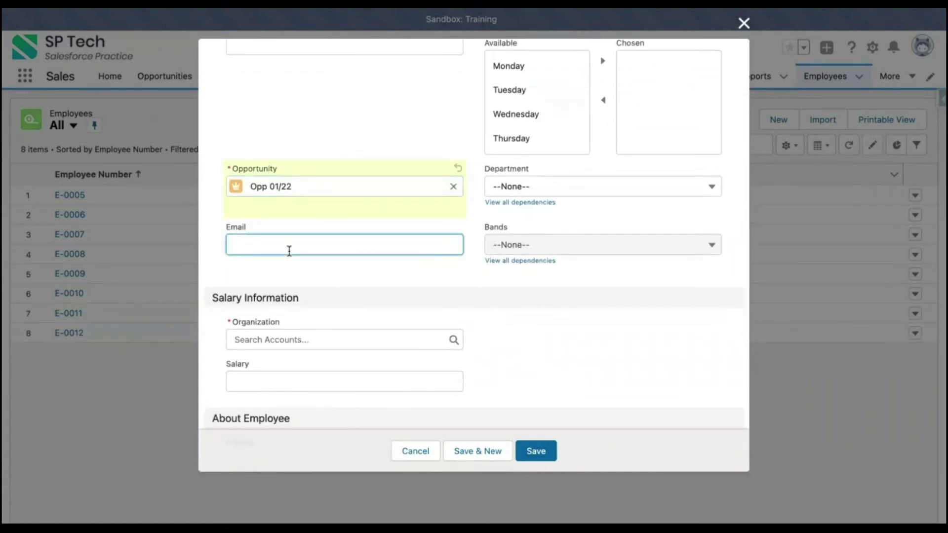
text(test@test.com)
click(309, 275)
Set the second employee's organization to SP Tech and the salary to 10,000.
scroll(309, 274, down, 3)
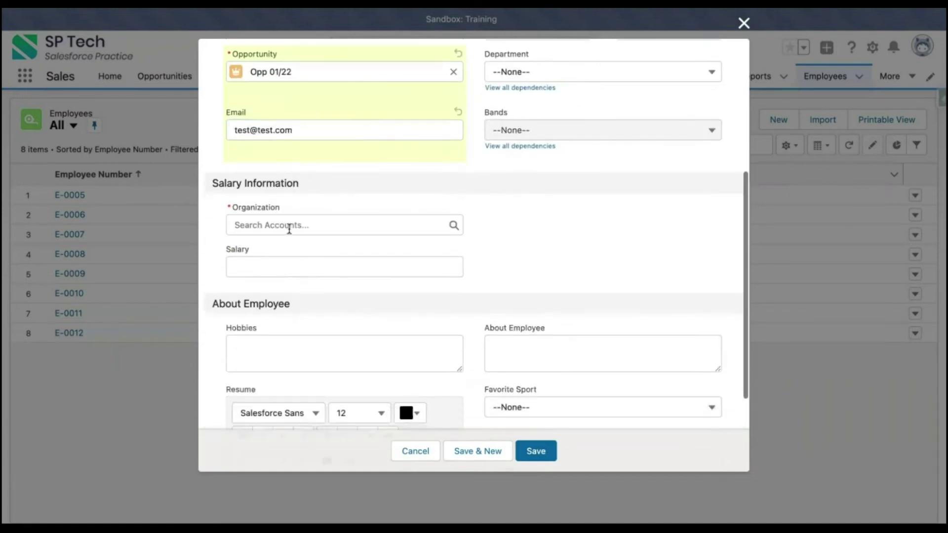
click(289, 226)
click(290, 293)
click(538, 245)
scroll(389, 177, down, 3)
click(376, 150)
text(10000)
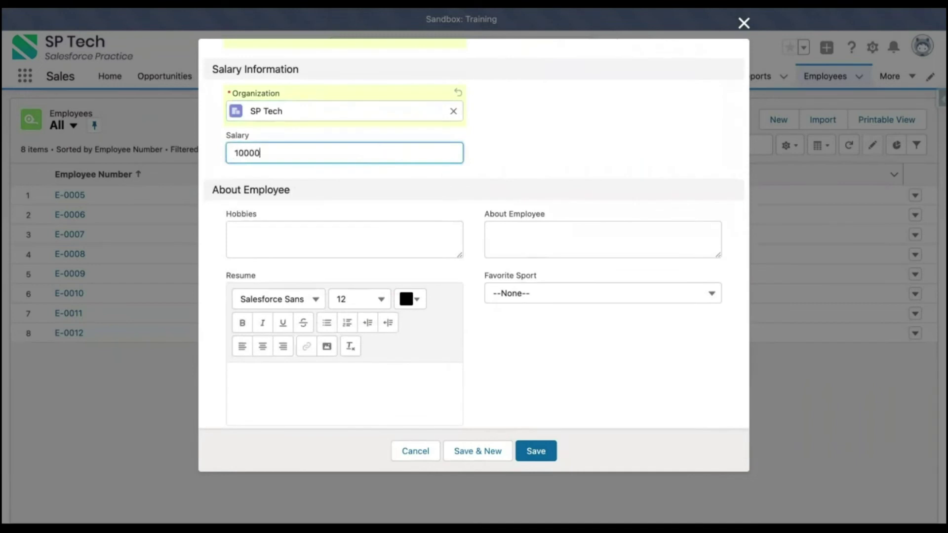
click(555, 135)
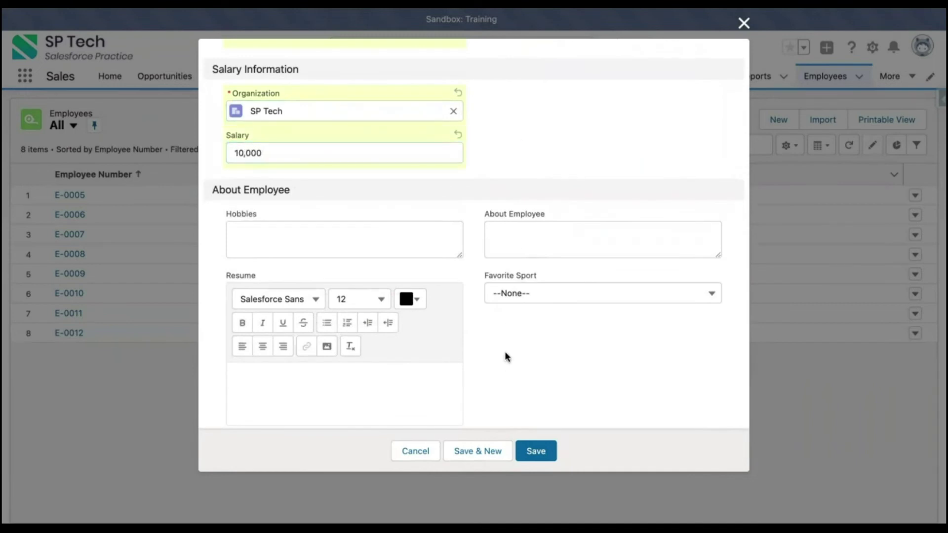
Review the second employee's entries and submit the record to test the duplicate rule.
scroll(504, 387, up, 10)
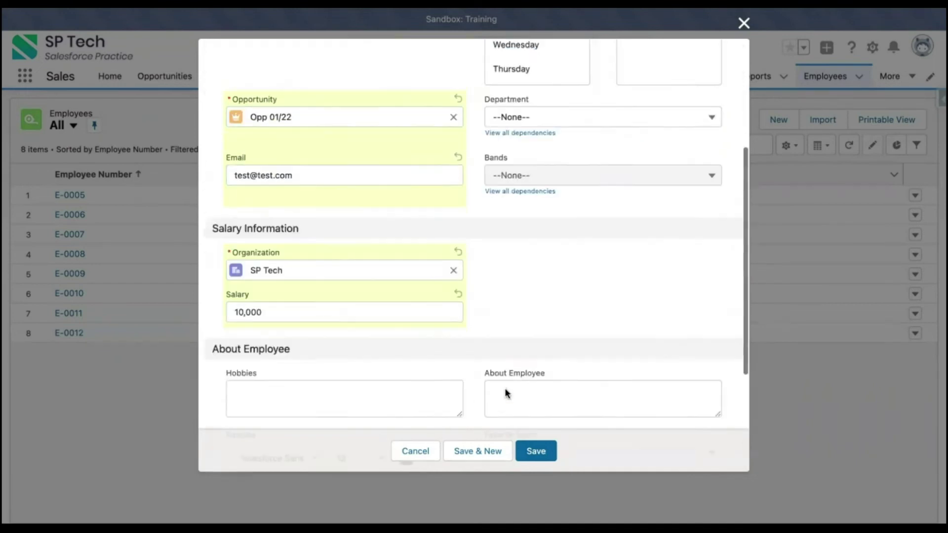
scroll(472, 355, down, 3)
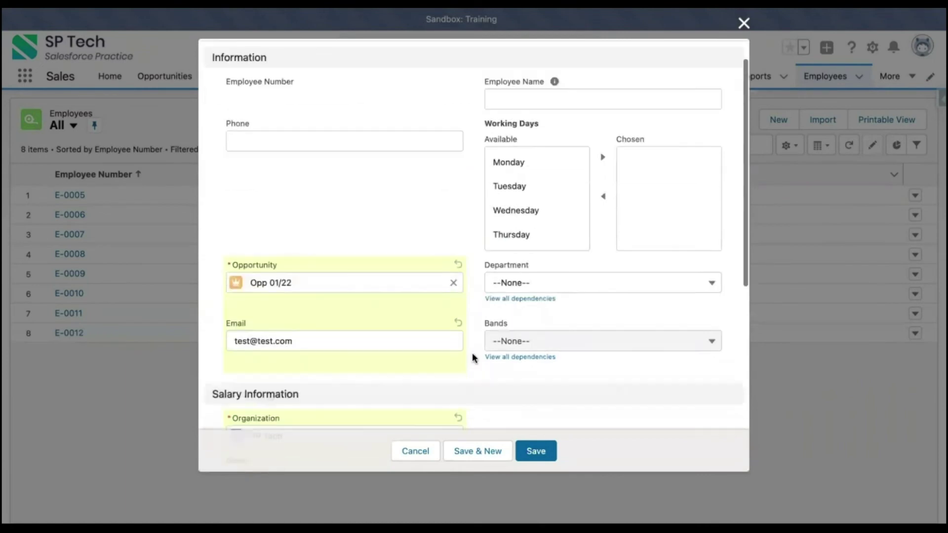
click(533, 452)
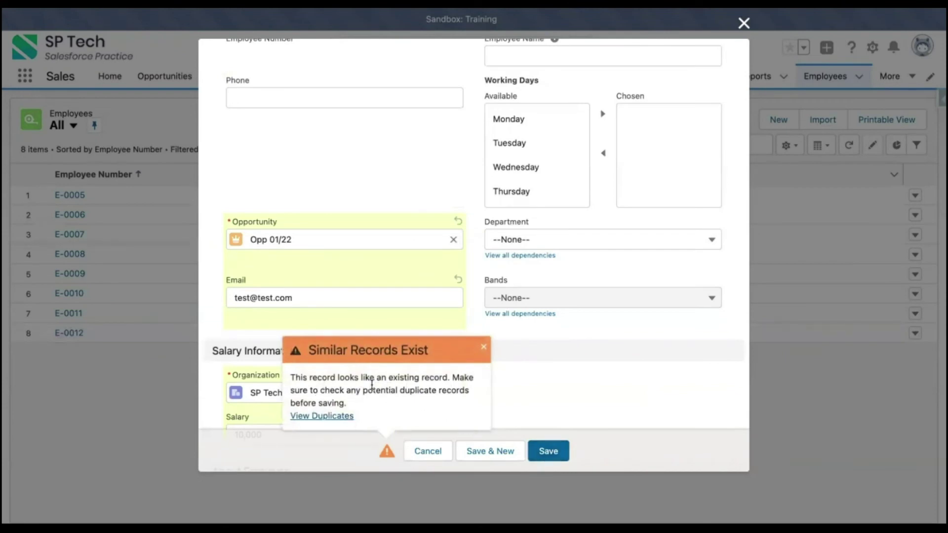
View the potential duplicates of the second employee record, and save it despite the alert.
click(342, 417)
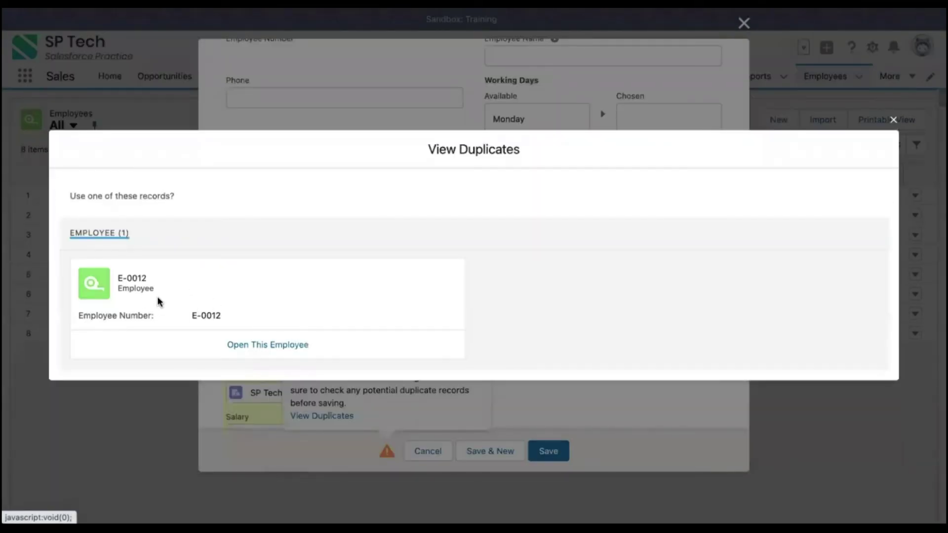
click(893, 120)
click(552, 449)
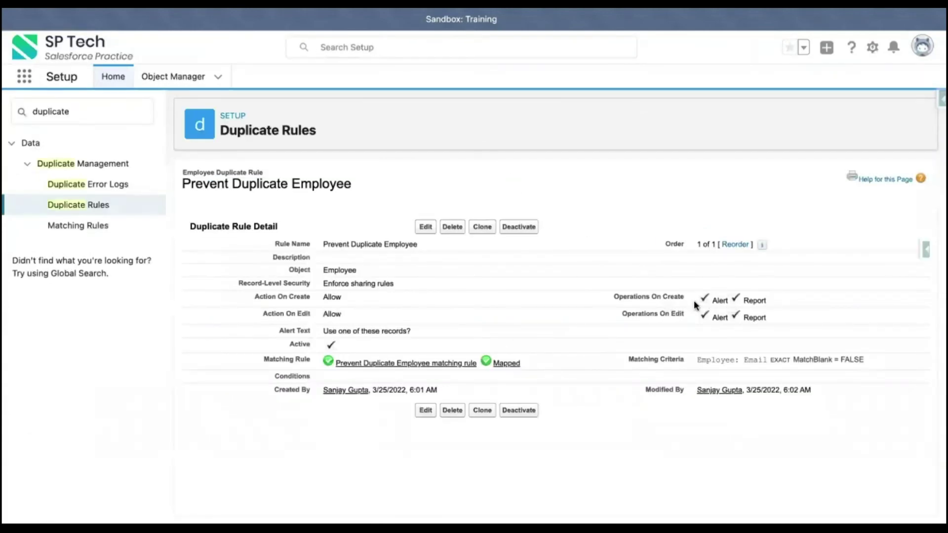
Edit the create and edit action settings of the Prevent Duplicate Employee rule and save the rule.
click(430, 227)
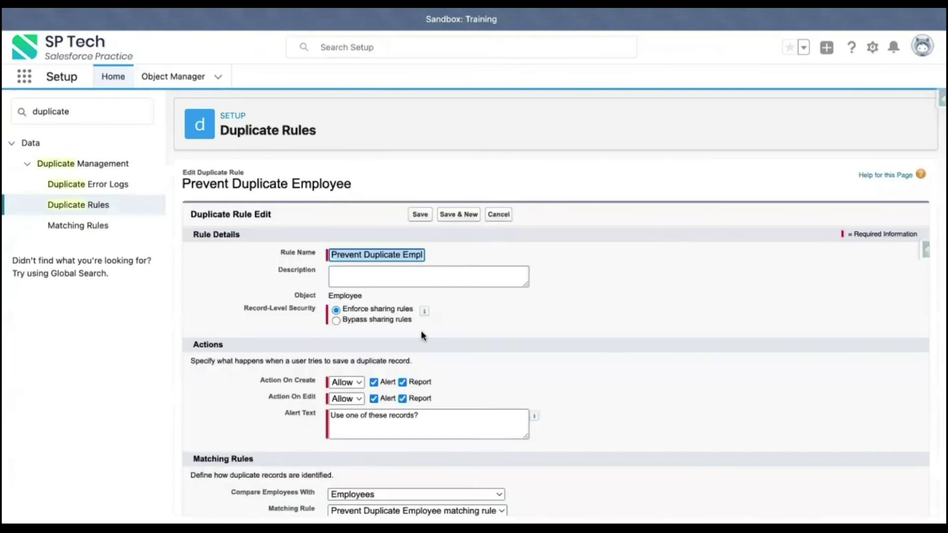
click(354, 381)
click(380, 377)
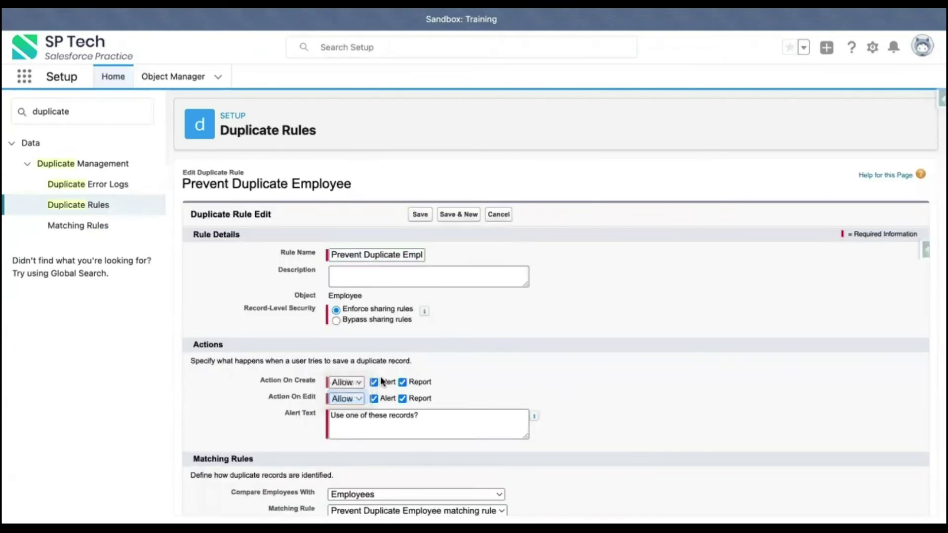
click(420, 214)
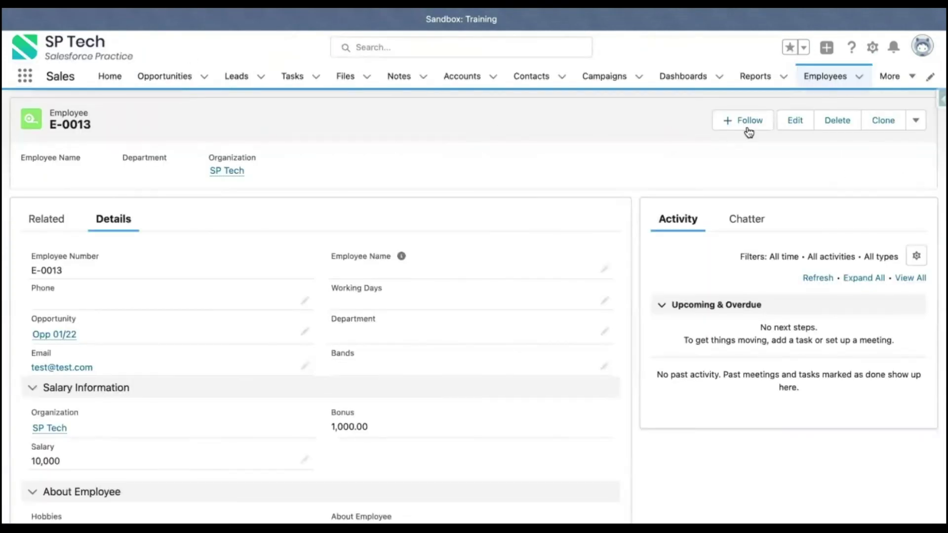
Start a third Full Time Employee record with opportunity Opp 01/22 and the same duplicate email address.
click(825, 76)
click(777, 120)
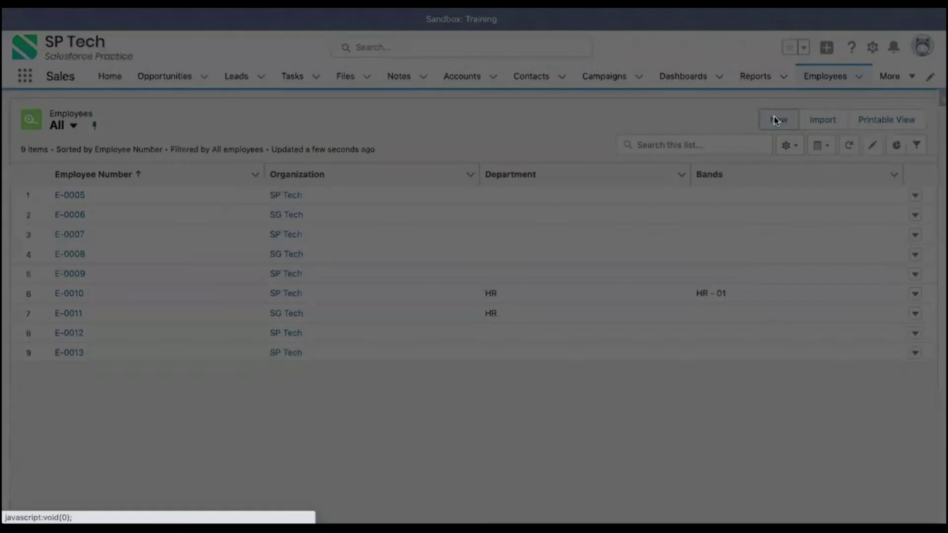
click(730, 340)
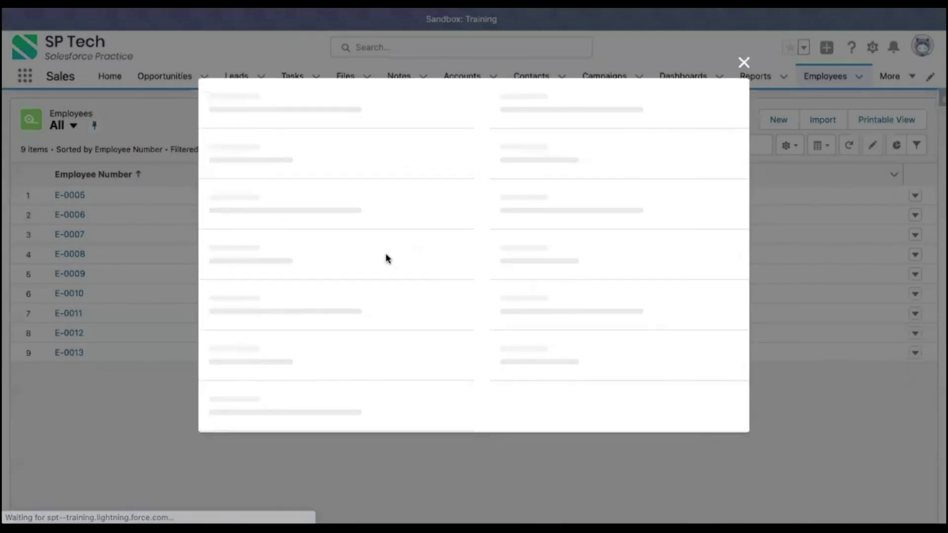
click(271, 310)
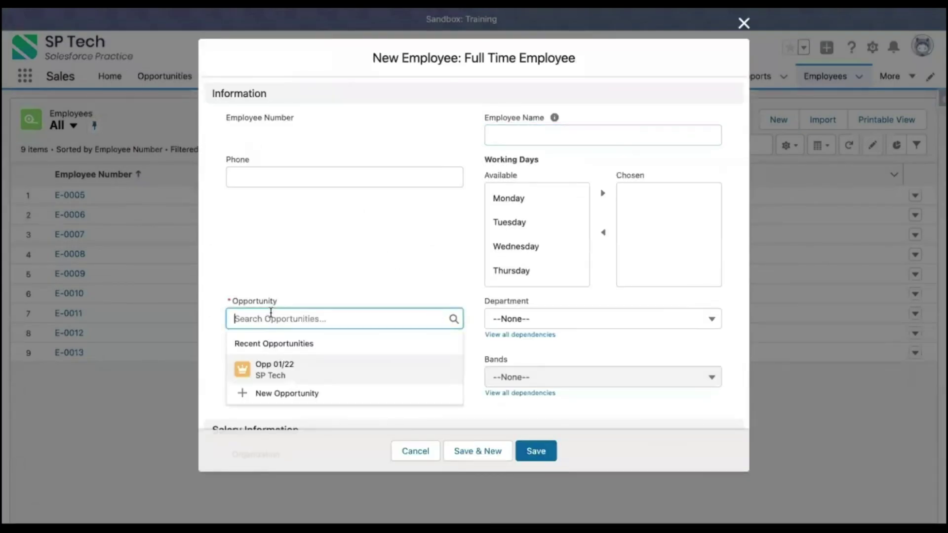
click(272, 368)
scroll(272, 363, down, 5)
click(276, 150)
text(test@test.com)
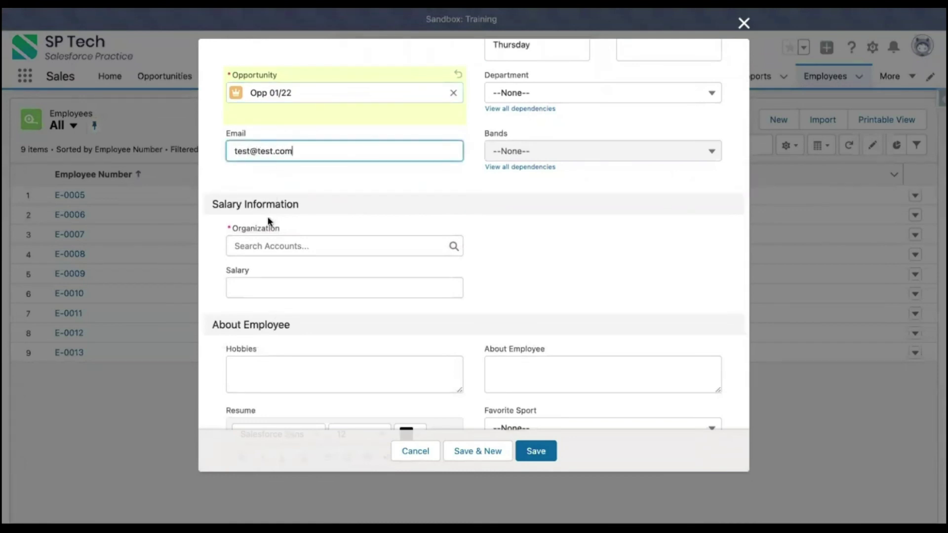
Set the third employee's organization to SG Tech and salary to 2,000, and try to save the record.
click(265, 247)
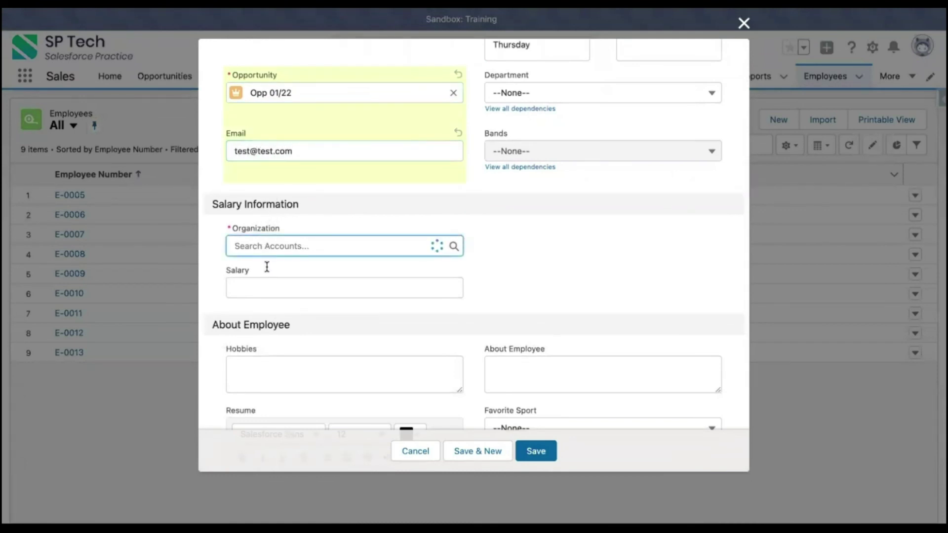
click(266, 291)
click(293, 280)
text(2)
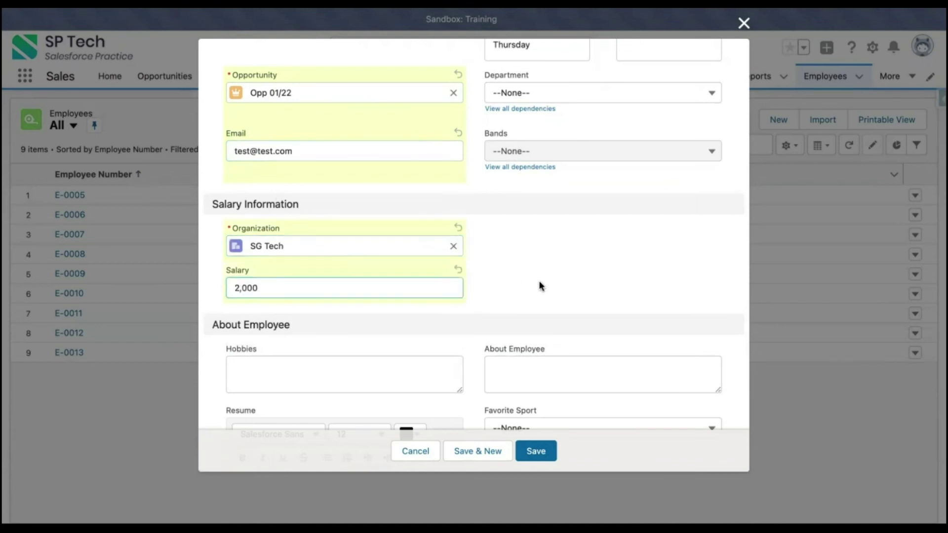
click(533, 450)
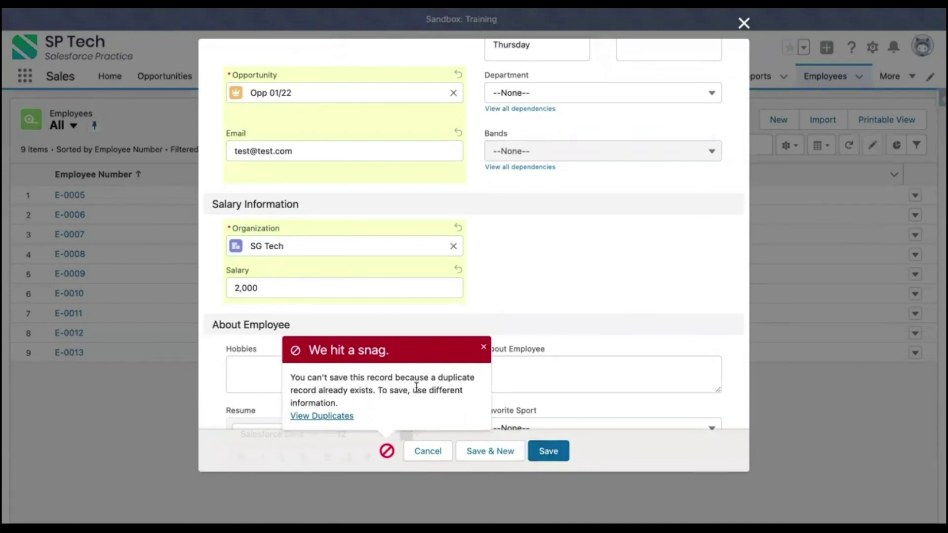
View the existing duplicates of the third employee record, and dismiss the duplicate list and the error message.
click(322, 417)
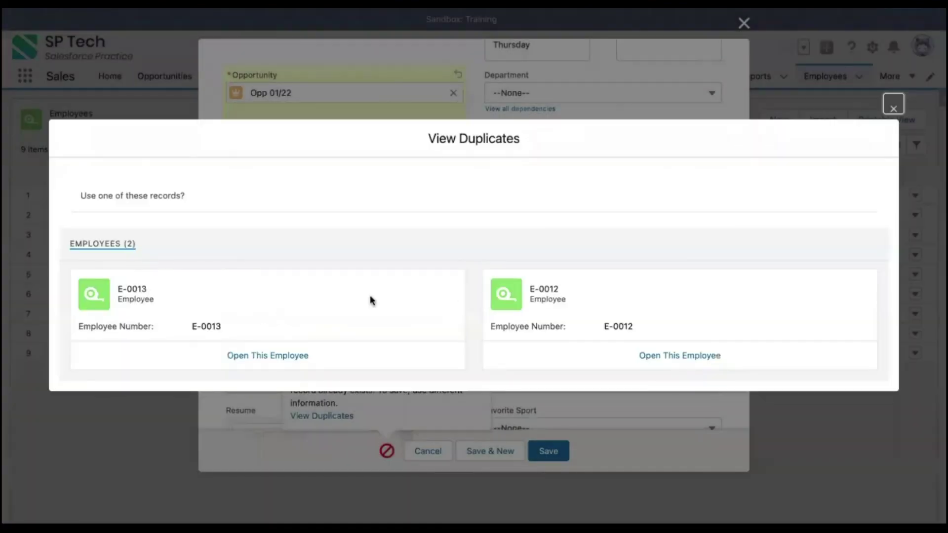
click(892, 107)
click(483, 346)
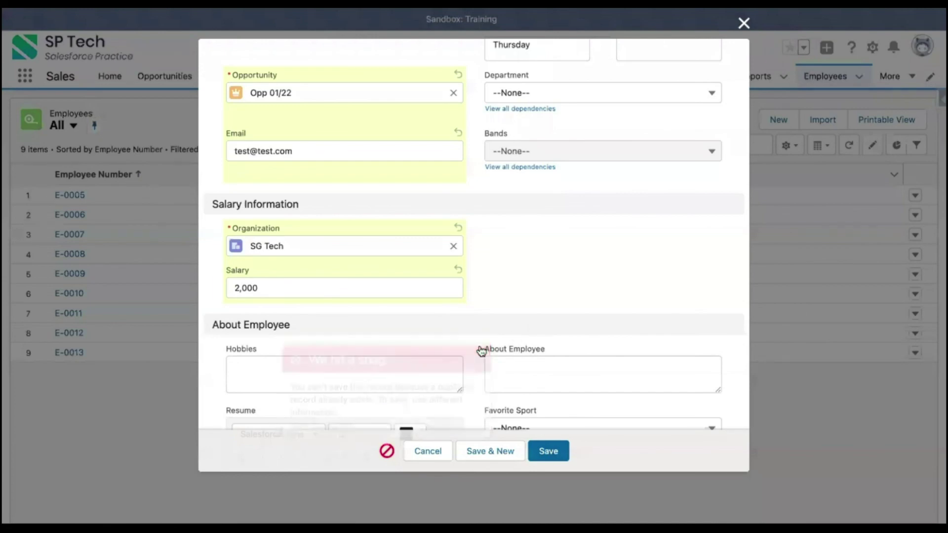
Try again to save the third employee record with the duplicate email, and close the form without saving.
click(545, 452)
click(546, 451)
click(546, 450)
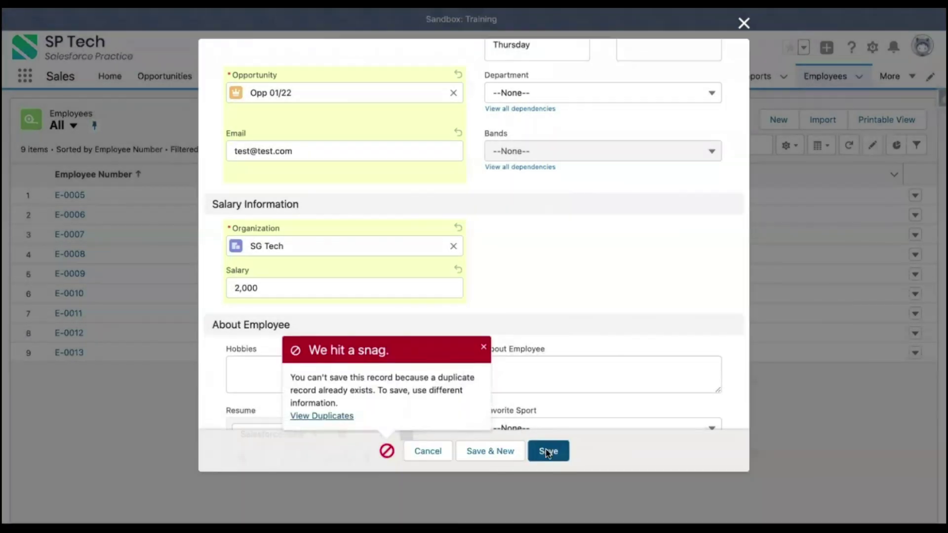
click(743, 23)
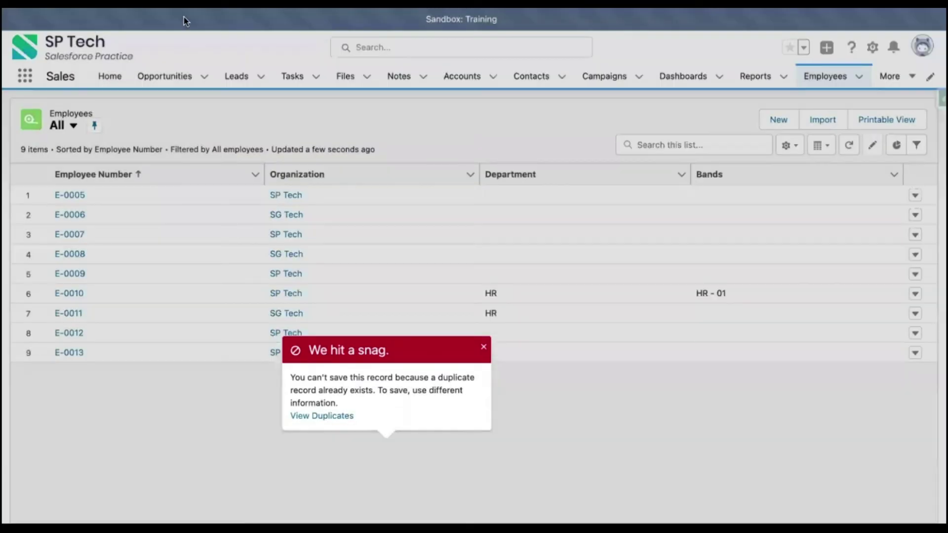